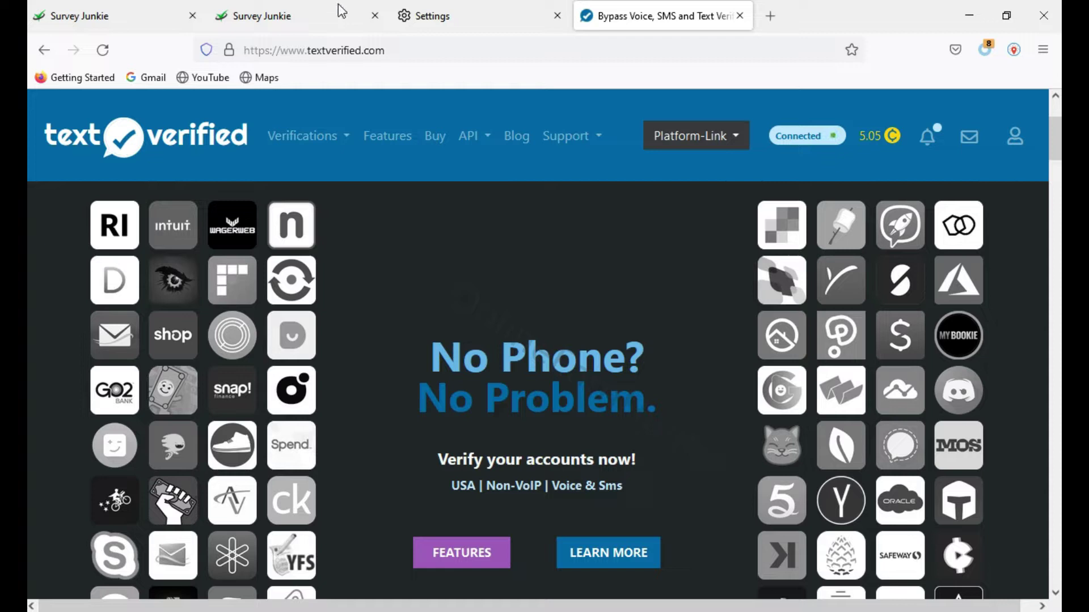
click(289, 21)
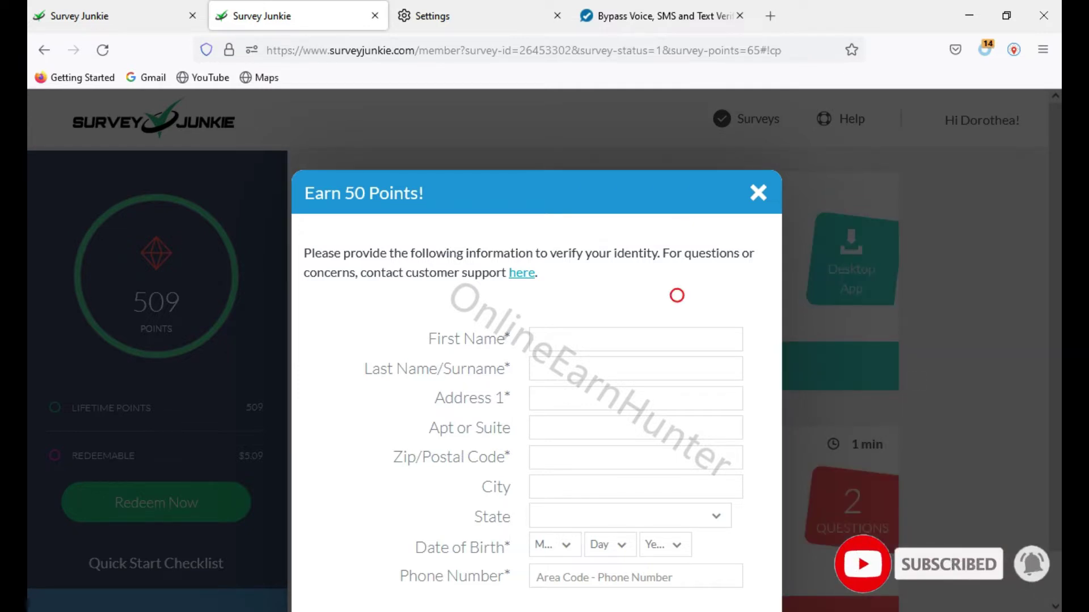
scroll(677, 296, down, 1)
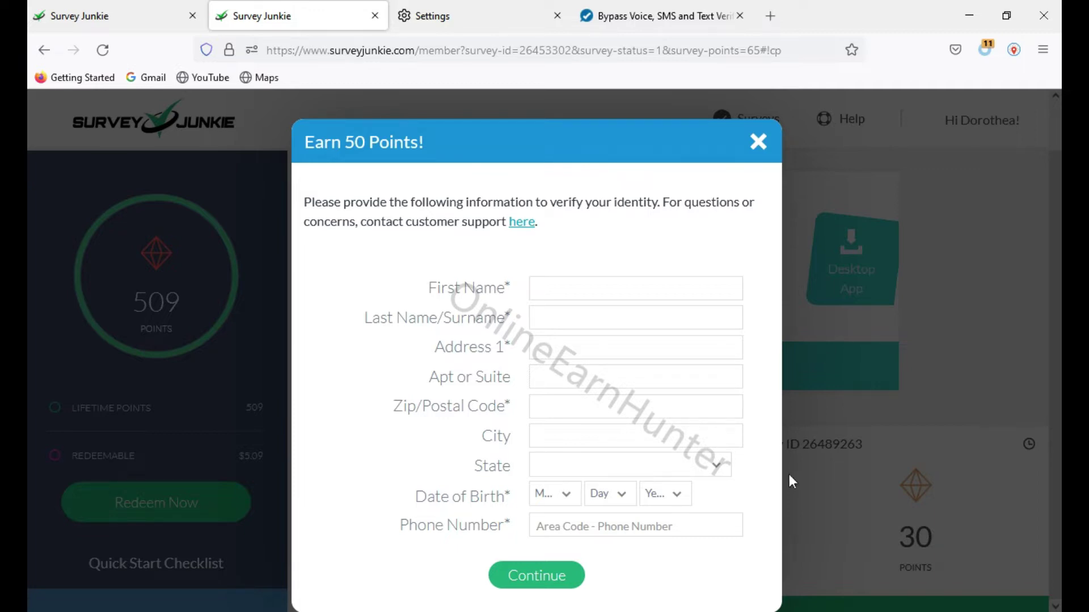
- Copy the first name from the Word details document into the form's First Name field
key(alt+Tab)
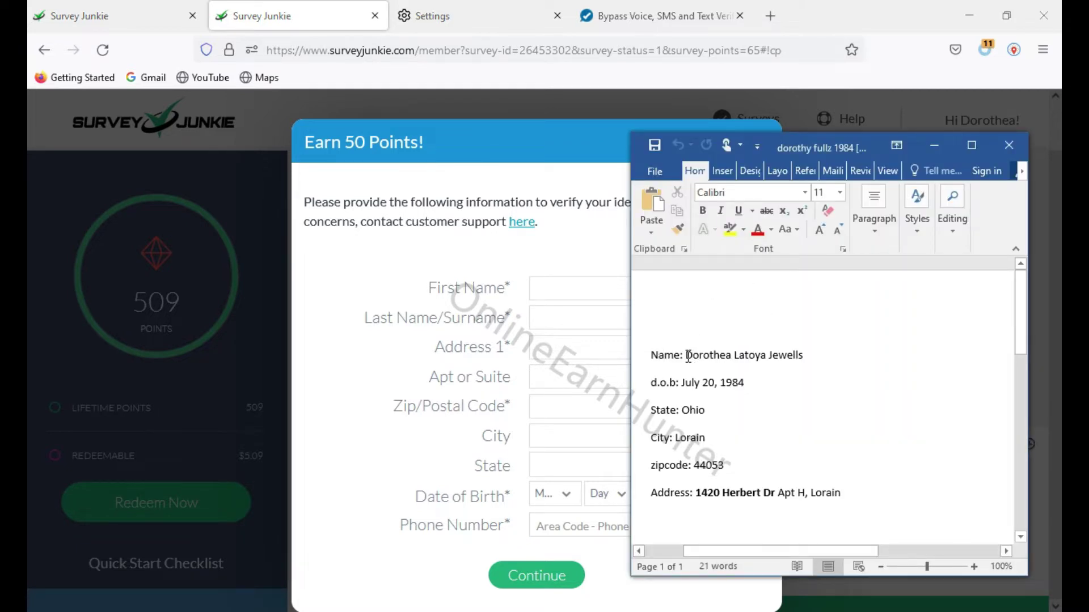
drag(687, 356, 733, 357)
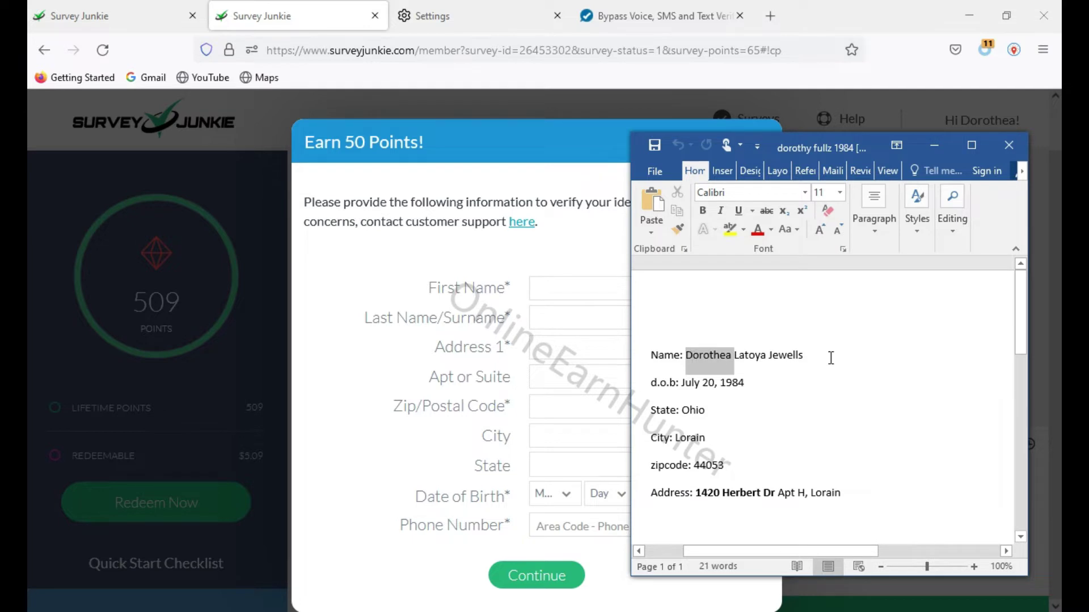
click(733, 357)
drag(733, 357, 688, 360)
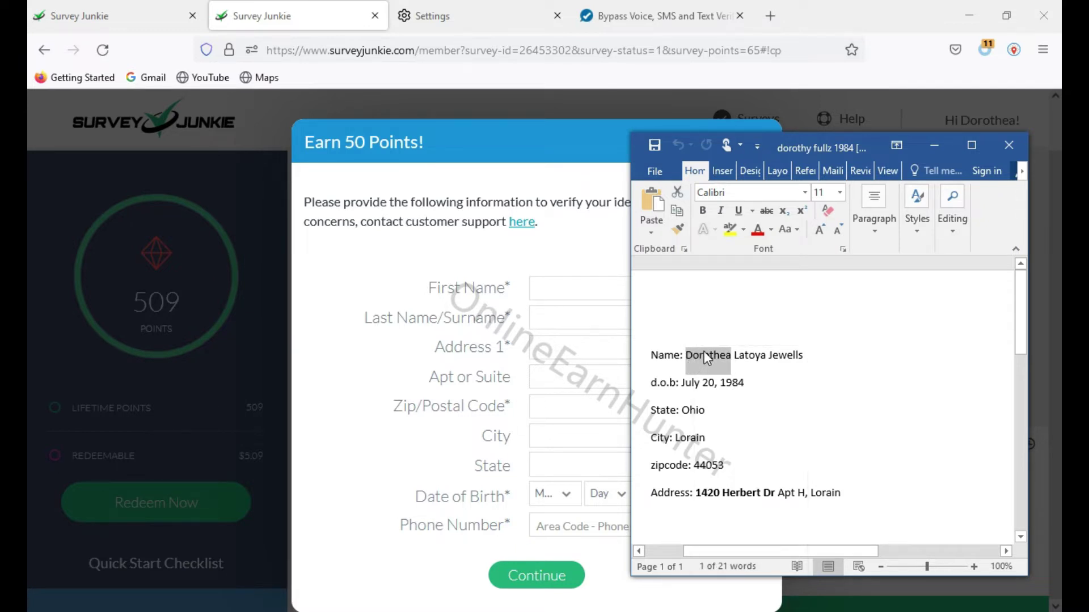
right_click(703, 352)
click(744, 381)
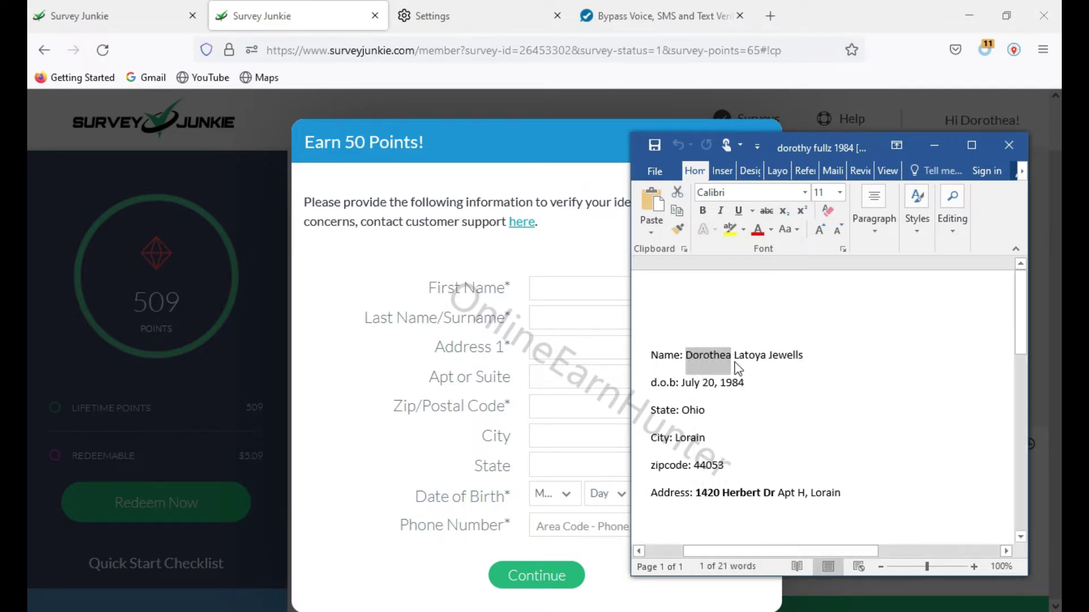
click(579, 282)
right_click(576, 283)
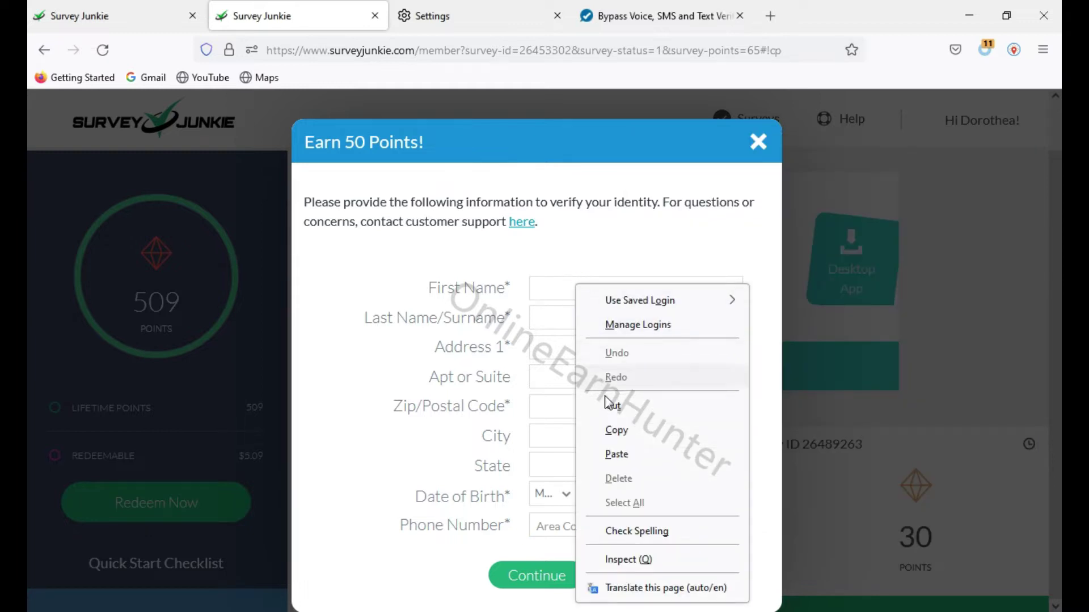
click(628, 452)
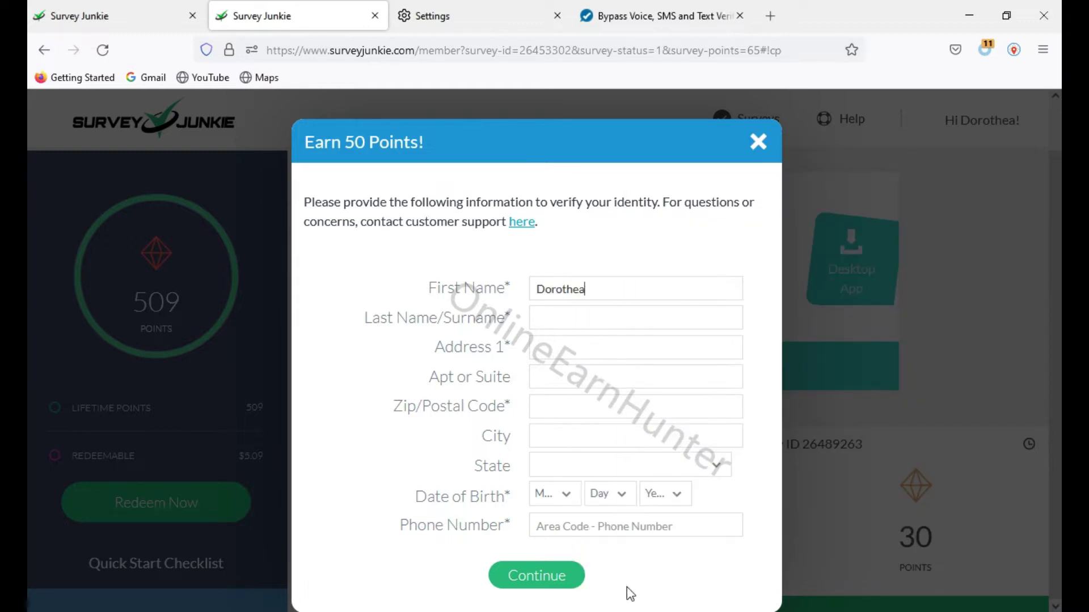
- Copy the surname from the details document into the Last Name field
mouse_move(680, 610)
click(680, 545)
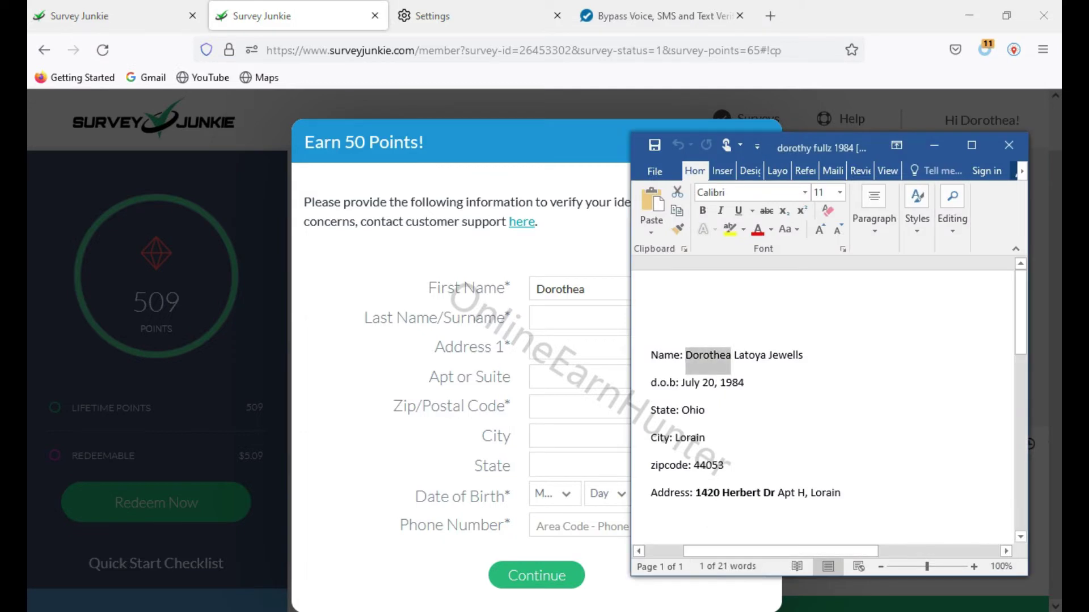
double_click(772, 355)
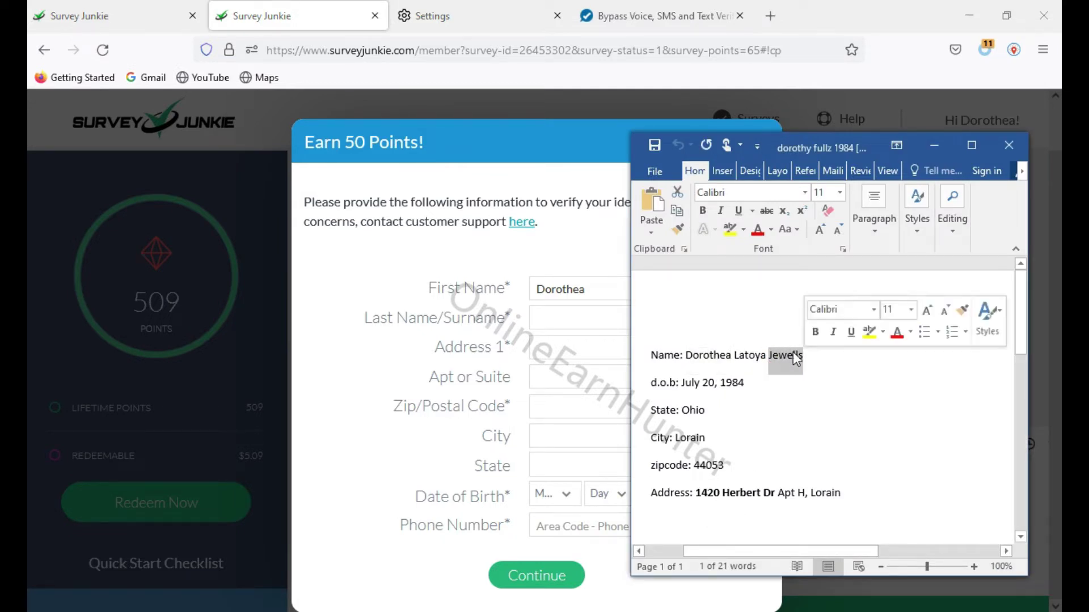
right_click(779, 355)
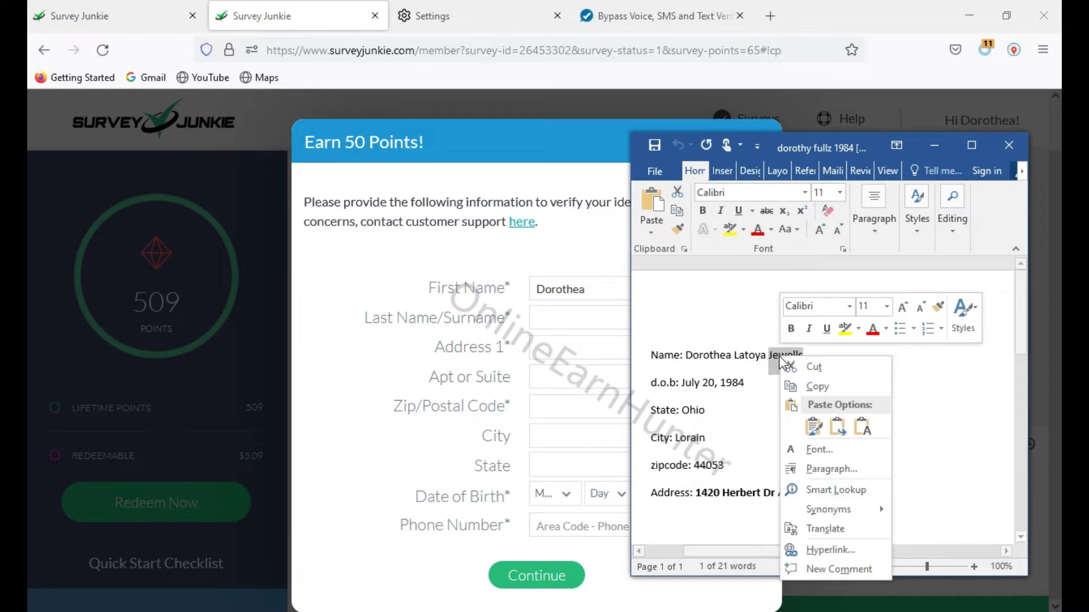
click(817, 386)
click(559, 315)
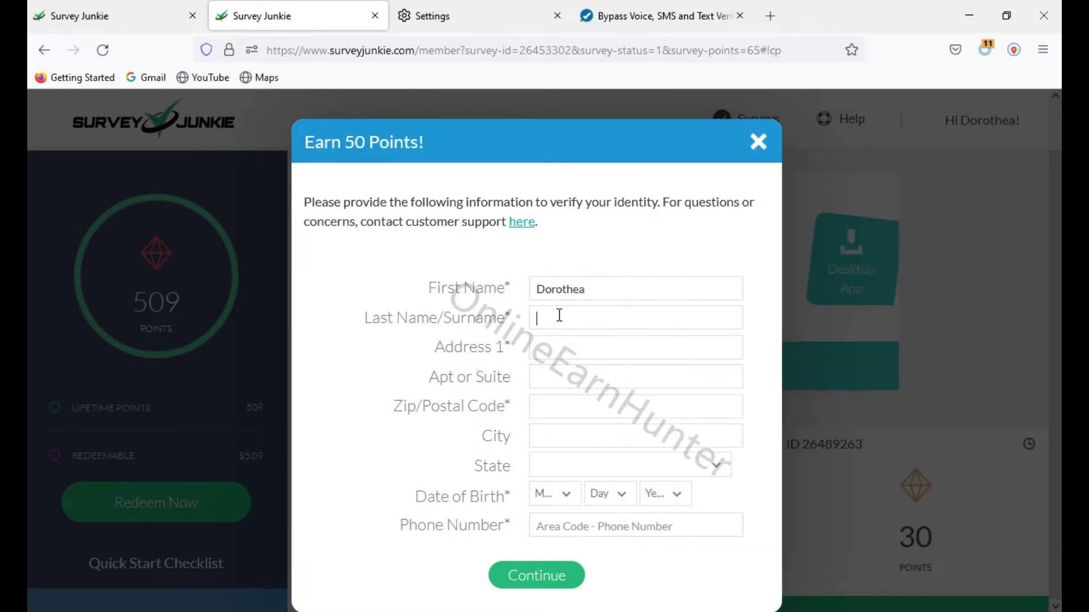
right_click(559, 315)
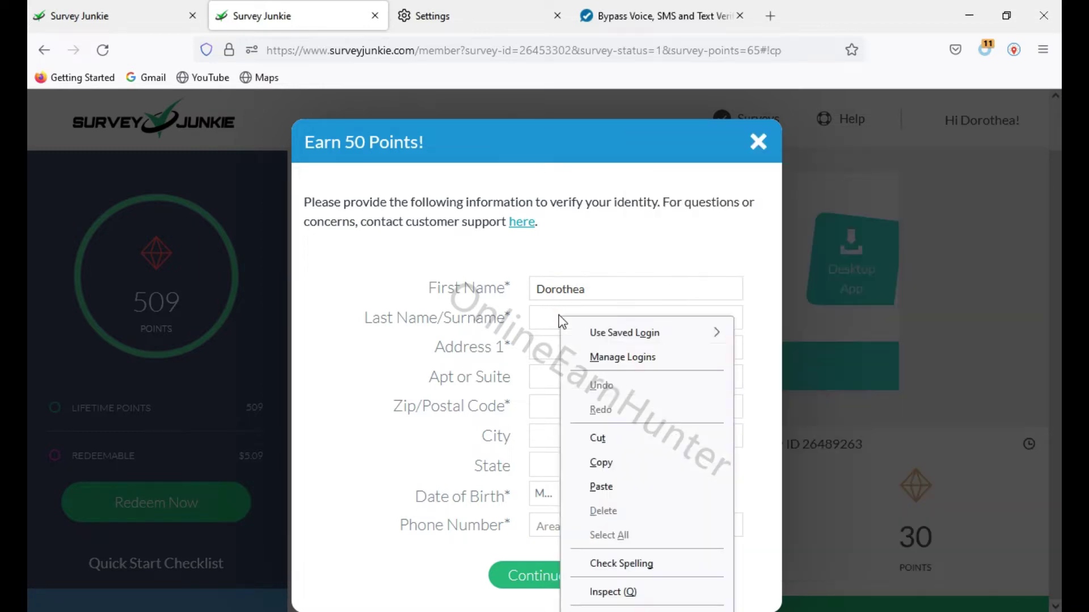
click(605, 487)
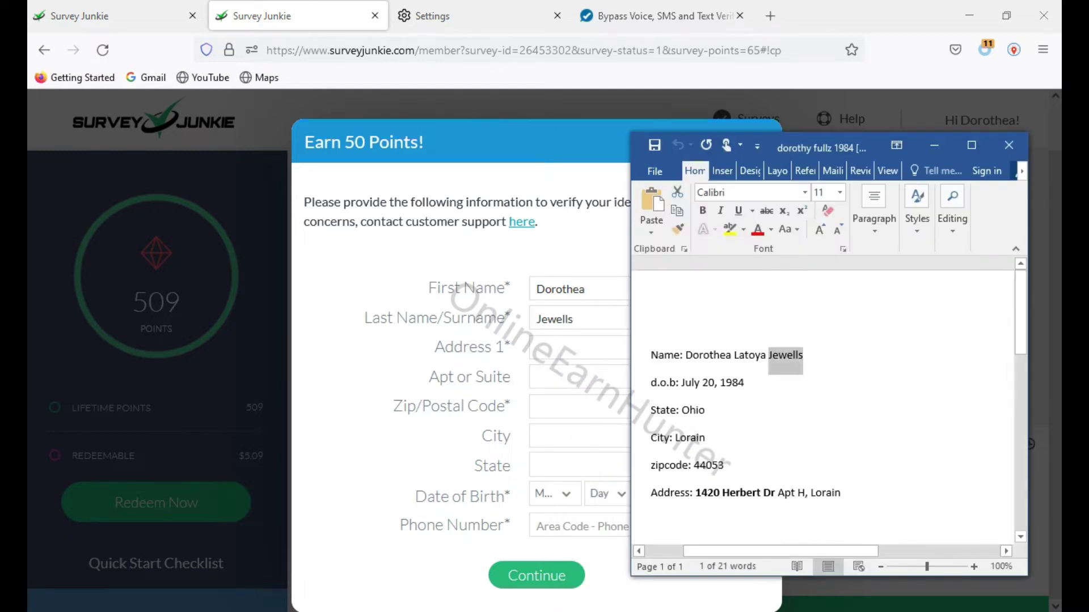
- Copy the street address from the notes into the Address 1 field
key(alt+Tab)
drag(697, 493, 774, 500)
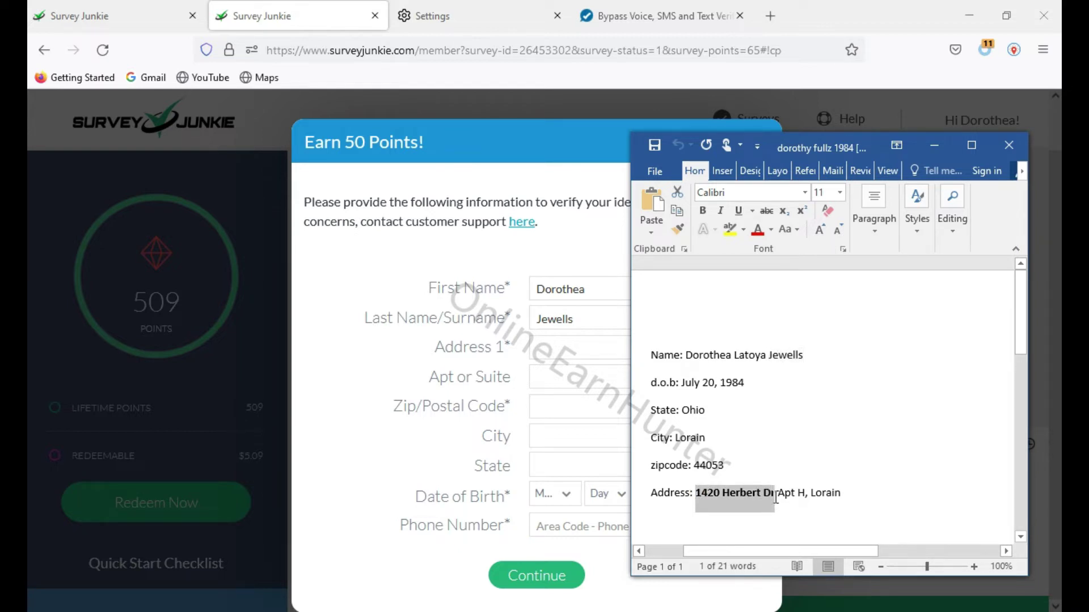
right_click(760, 497)
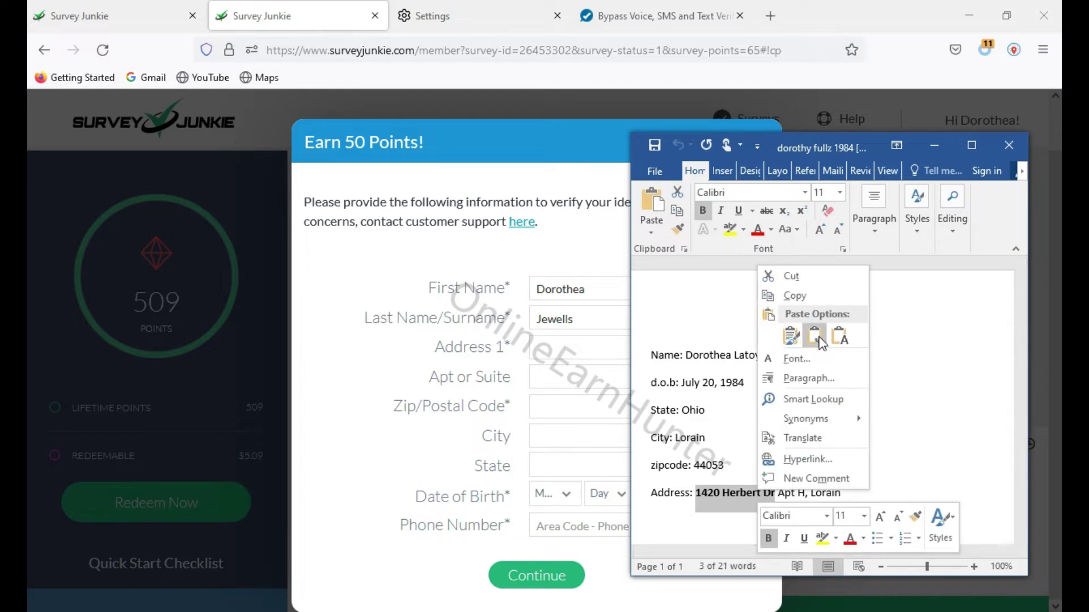
click(798, 298)
click(573, 347)
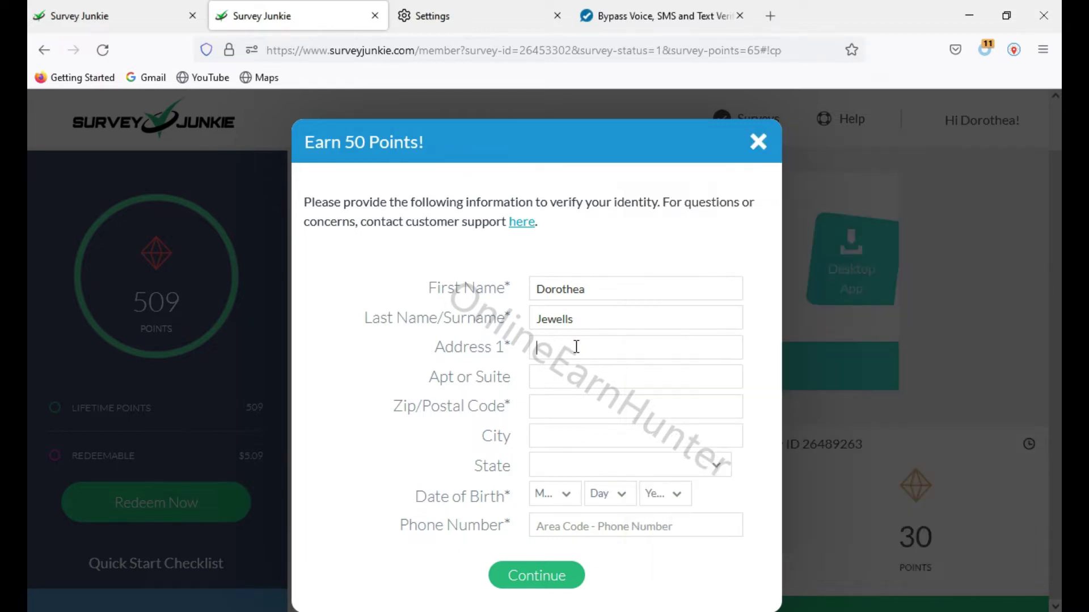
right_click(575, 347)
click(617, 195)
- Enter the apartment letter from the notes into Apt or Suite
key(alt+Tab)
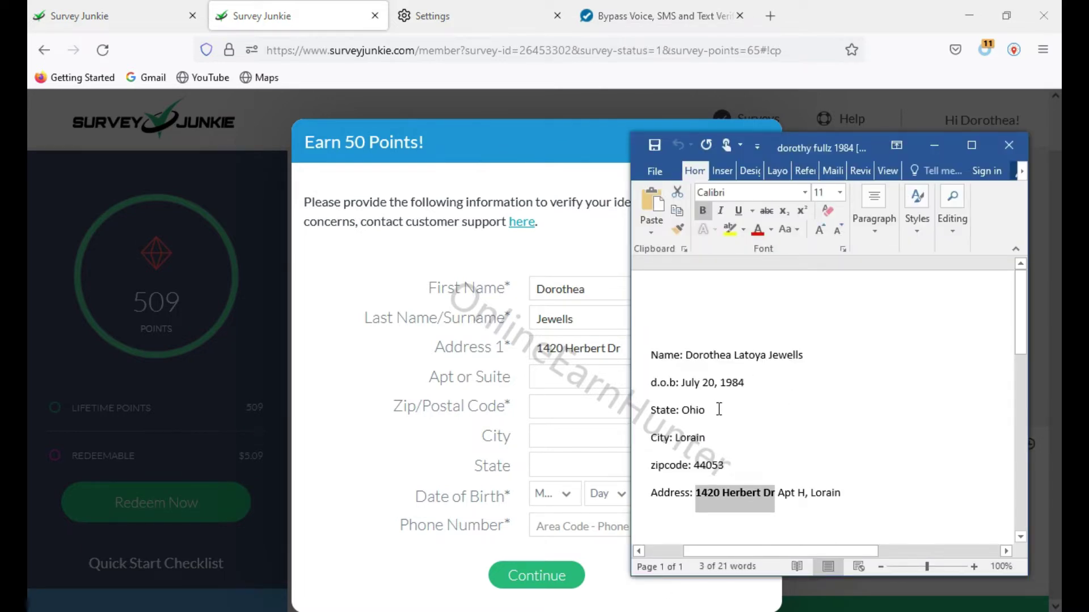
click(569, 372)
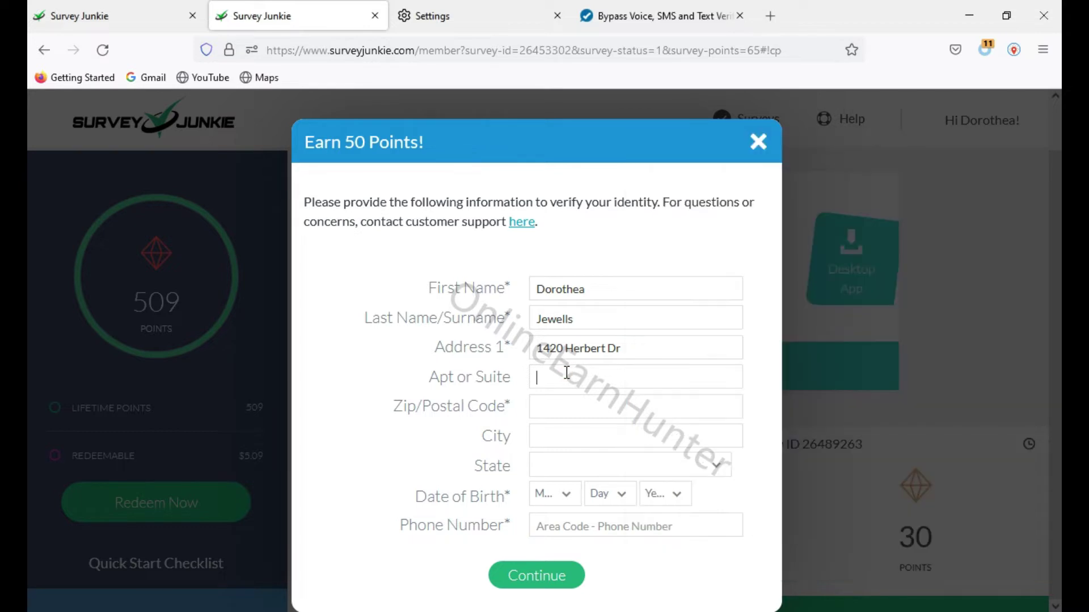
key(alt+Tab)
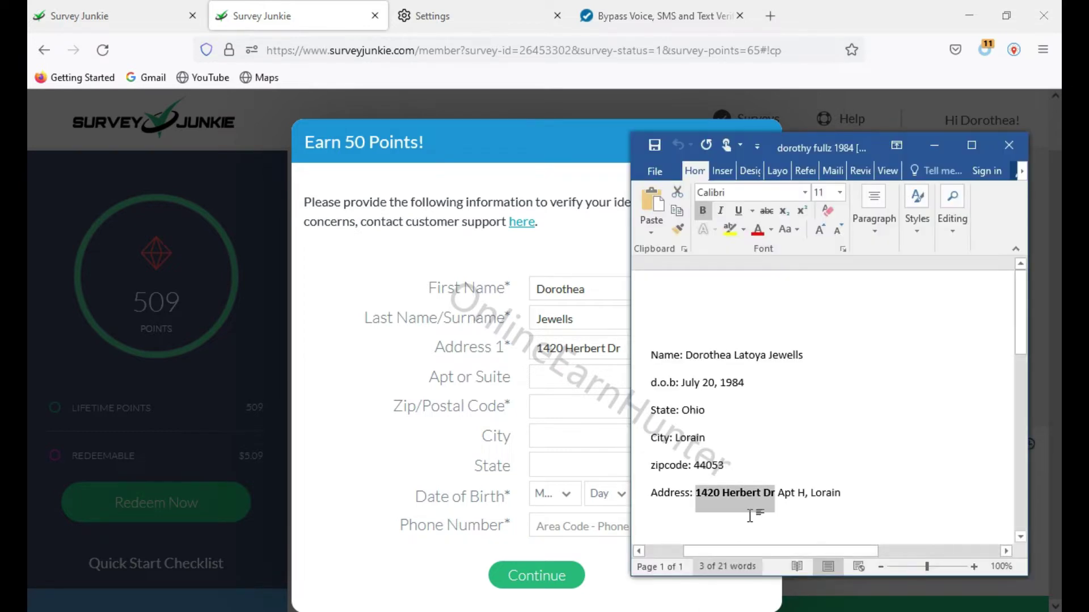
drag(780, 493, 805, 493)
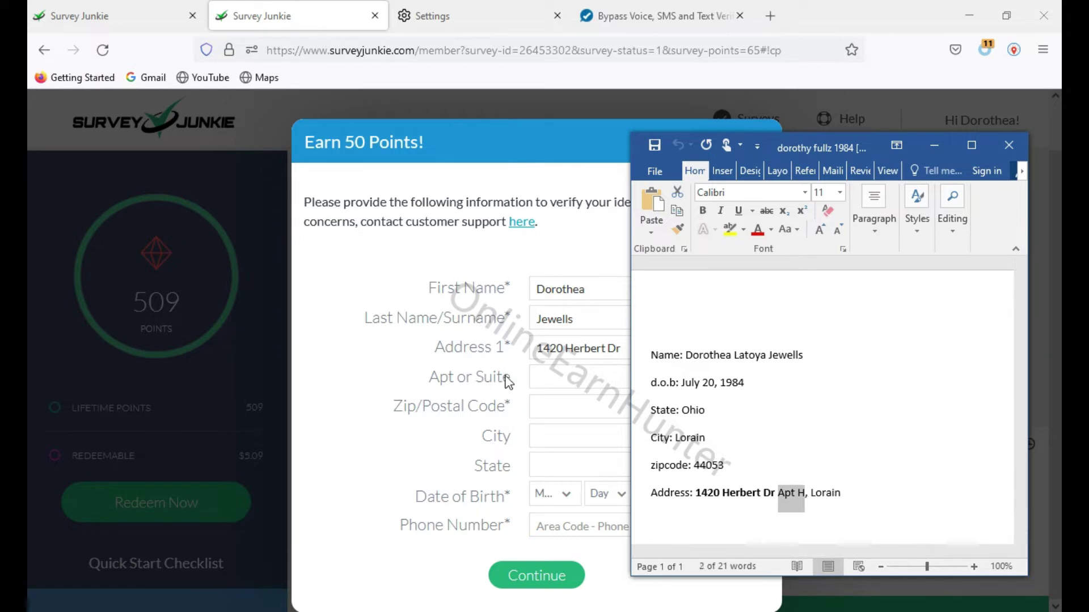
click(549, 376)
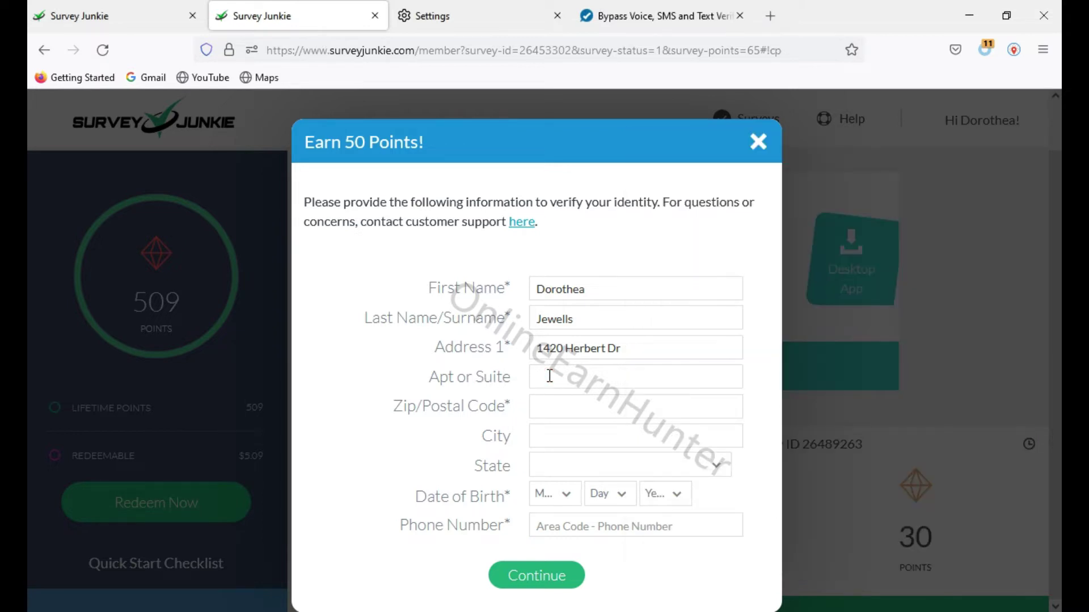
text(H)
- Copy the zip code from the notes into the Zip/Postal Code field
key(alt+Tab)
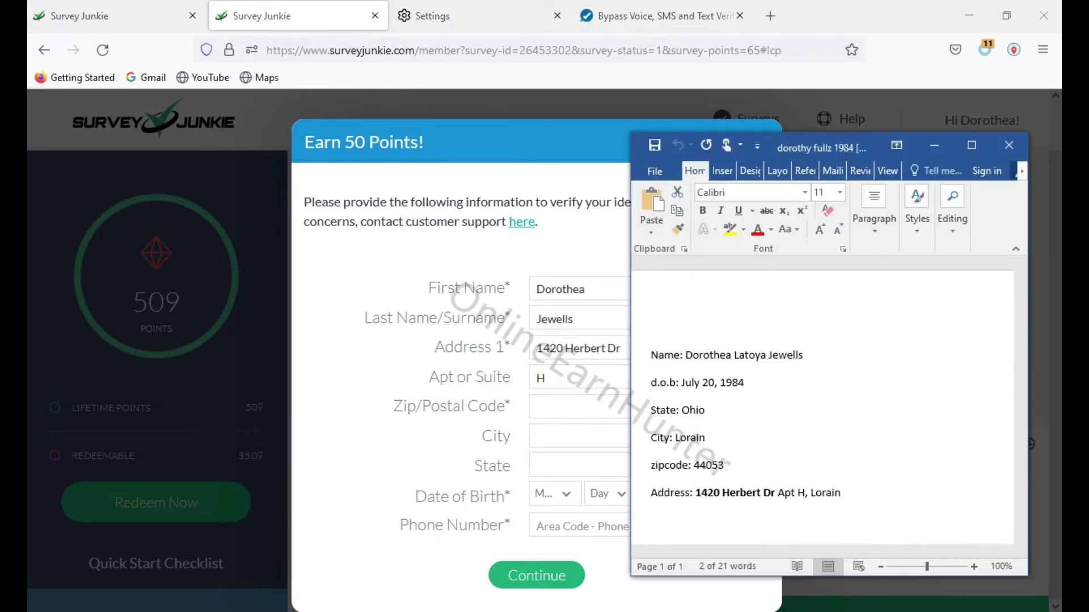
drag(694, 467, 715, 464)
right_click(715, 464)
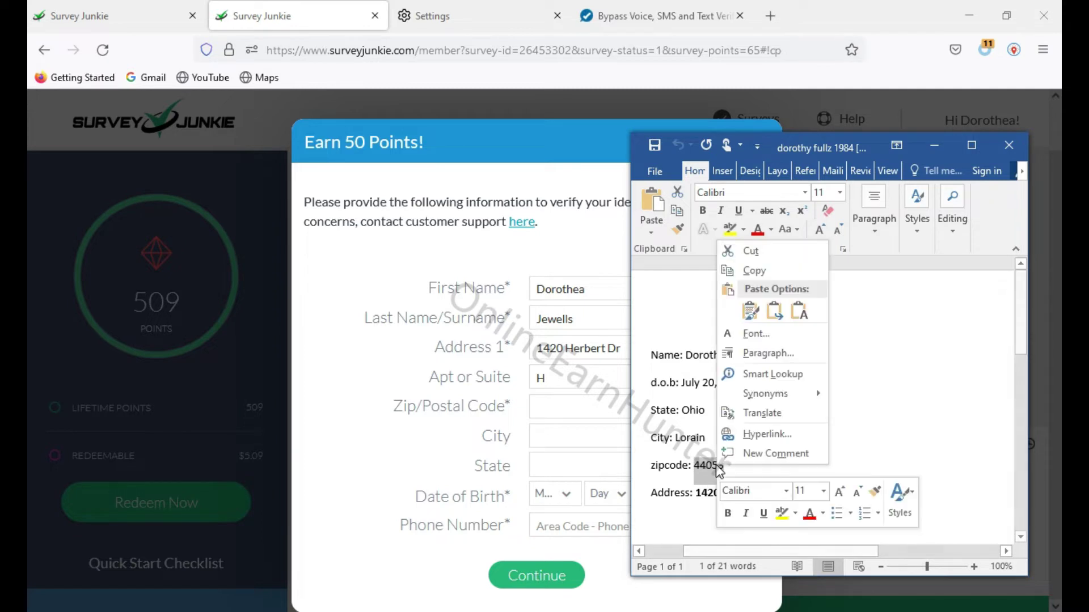
click(757, 269)
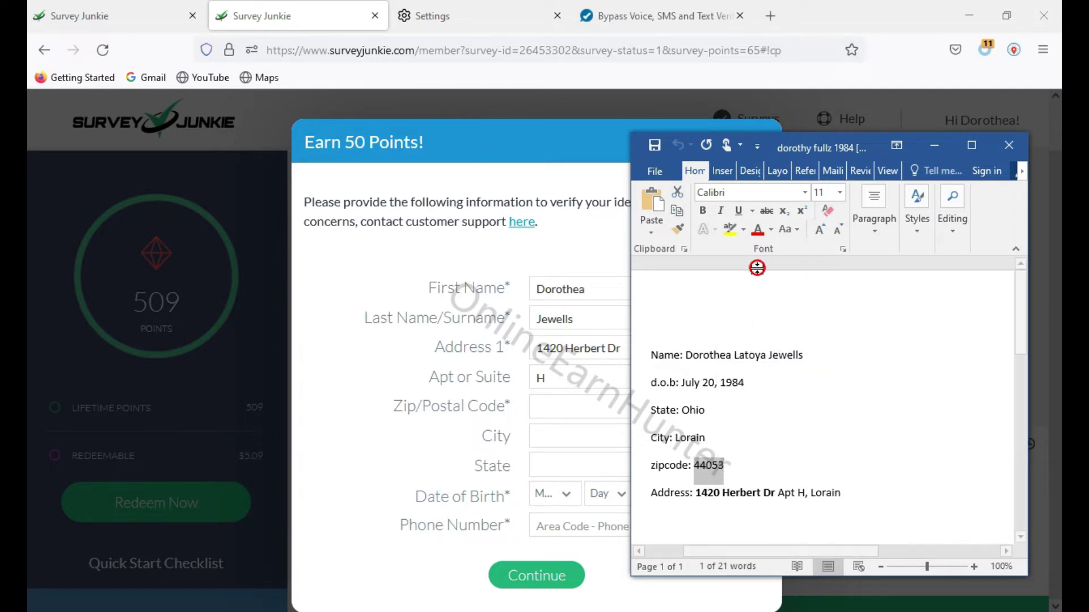
click(544, 408)
right_click(546, 413)
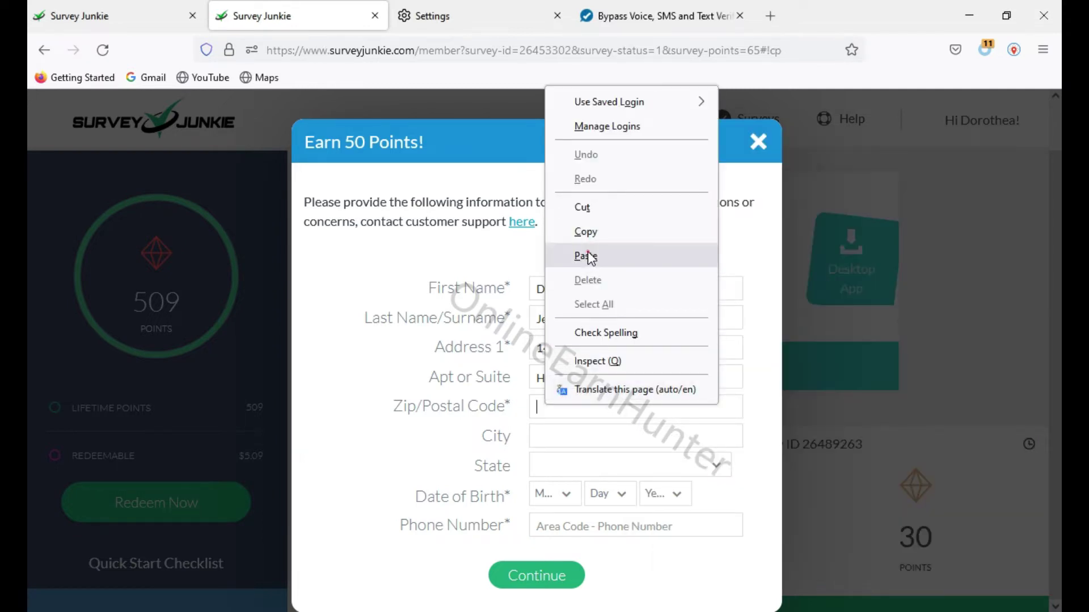
click(587, 253)
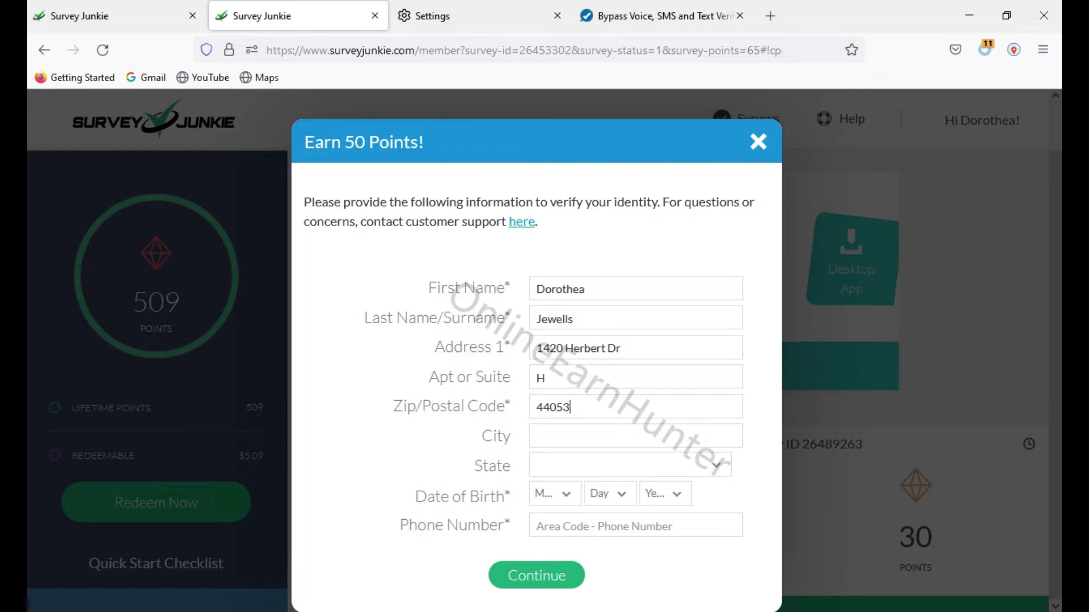
- Copy the city name from the Word notes into the form's City field
key(alt+Tab)
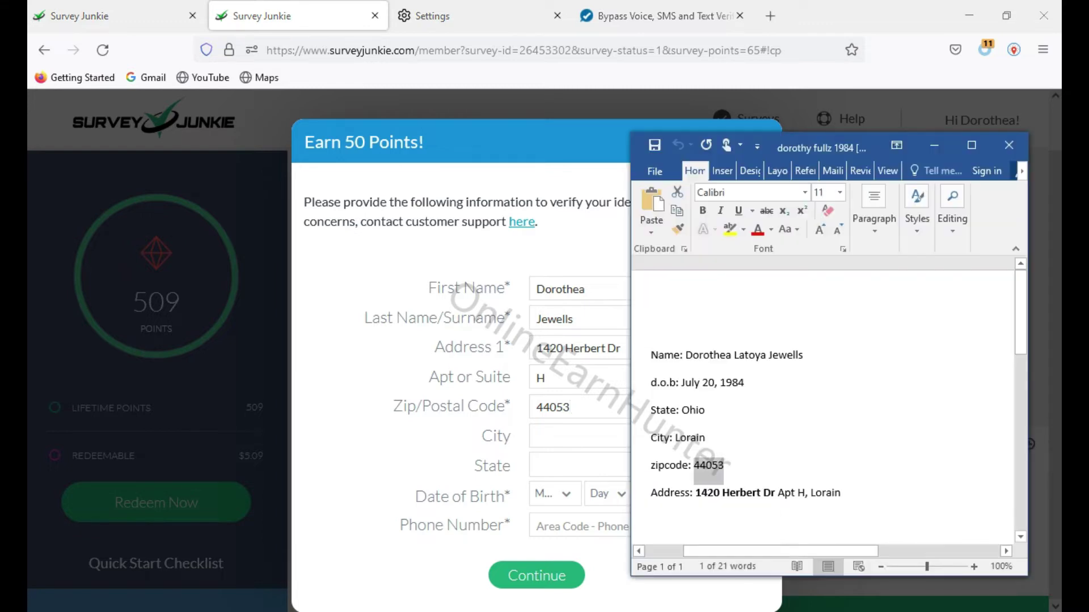
drag(677, 437, 707, 438)
right_click(696, 438)
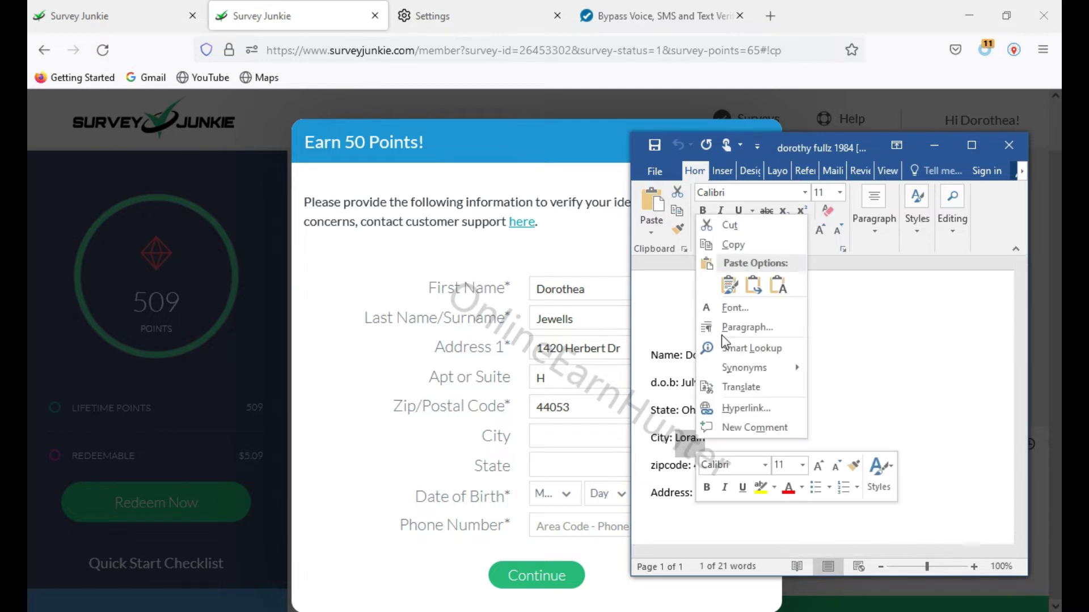
click(734, 243)
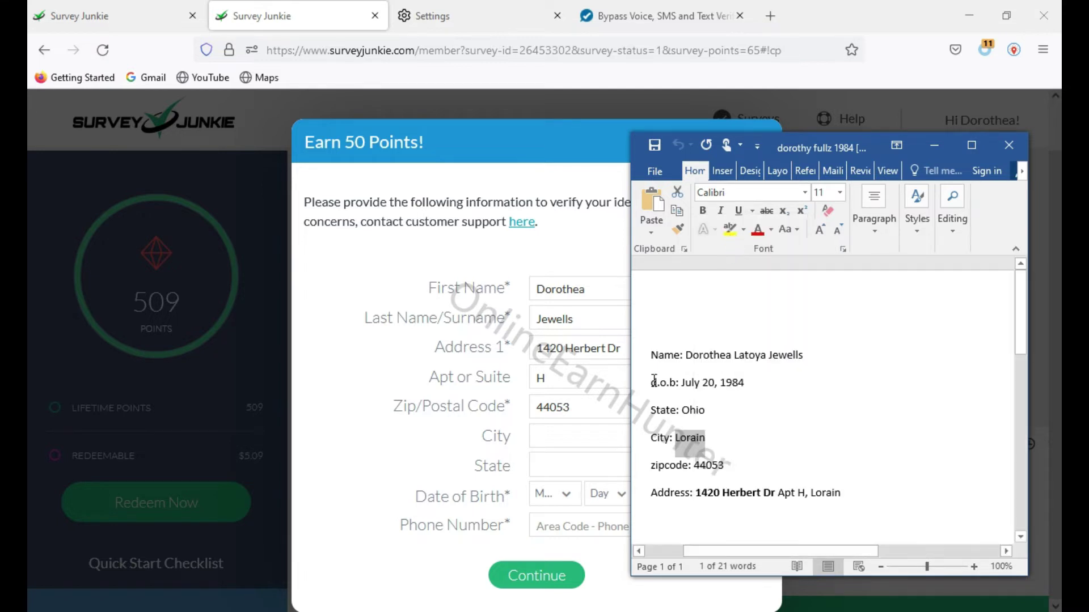
click(591, 433)
right_click(591, 432)
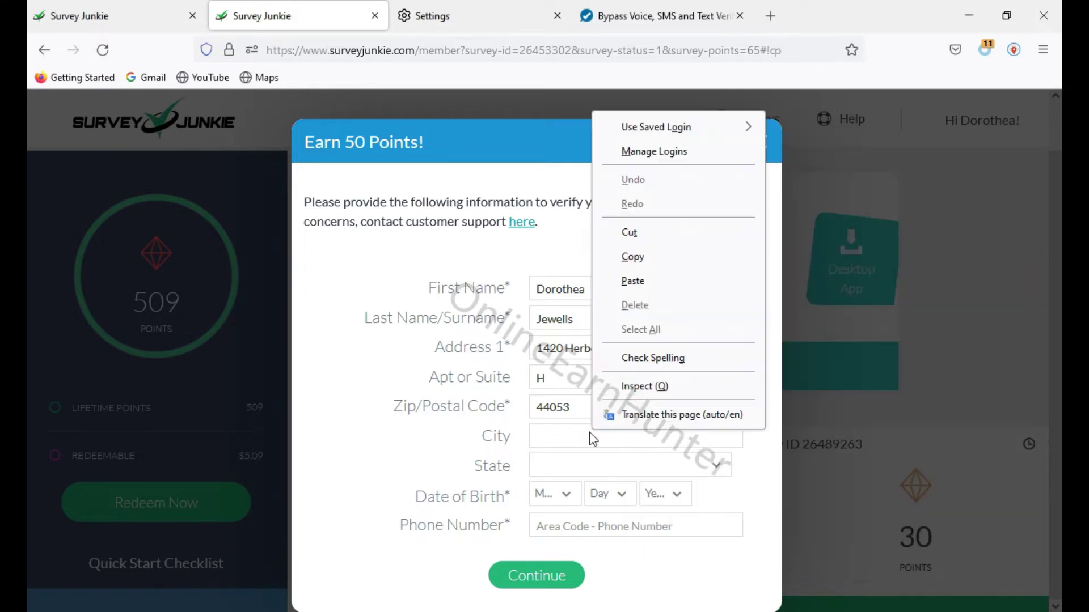
click(627, 284)
- Choose the state listed in the notes from the State dropdown
key(alt+Tab)
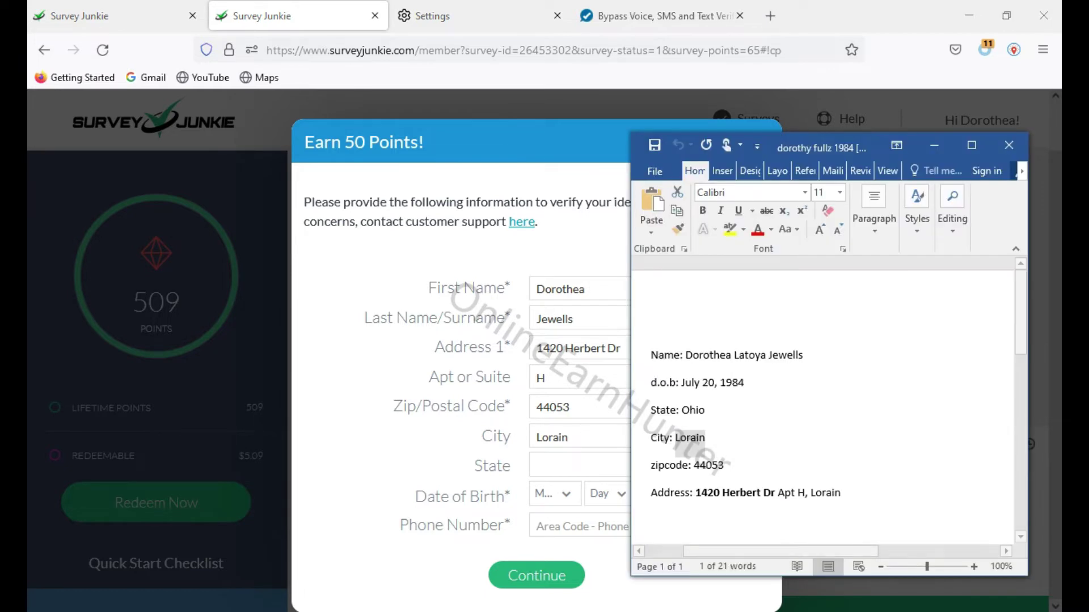
click(580, 464)
click(581, 466)
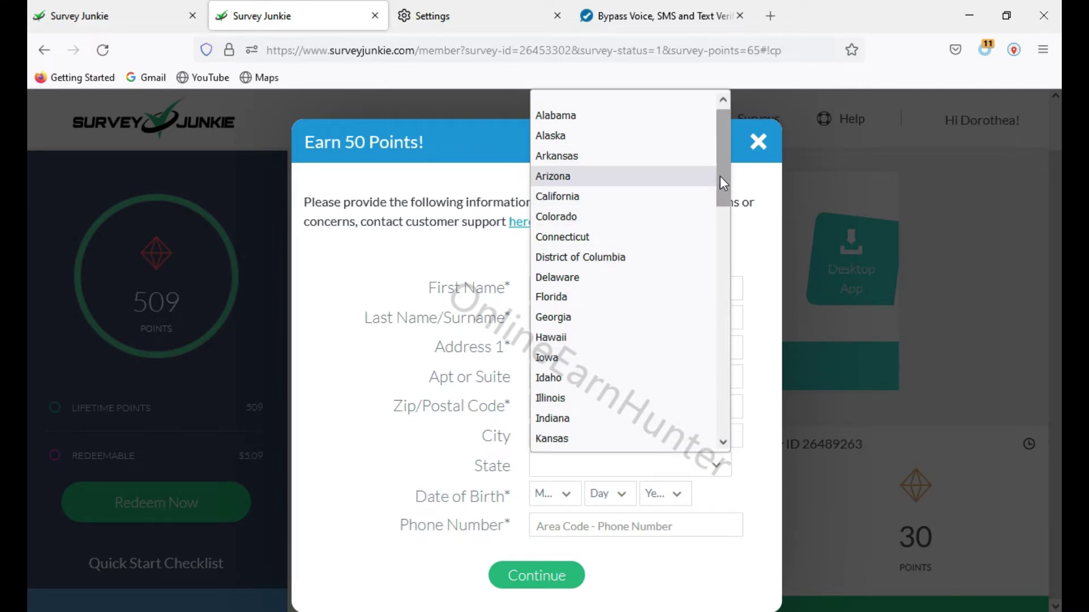
drag(720, 176, 739, 319)
click(567, 382)
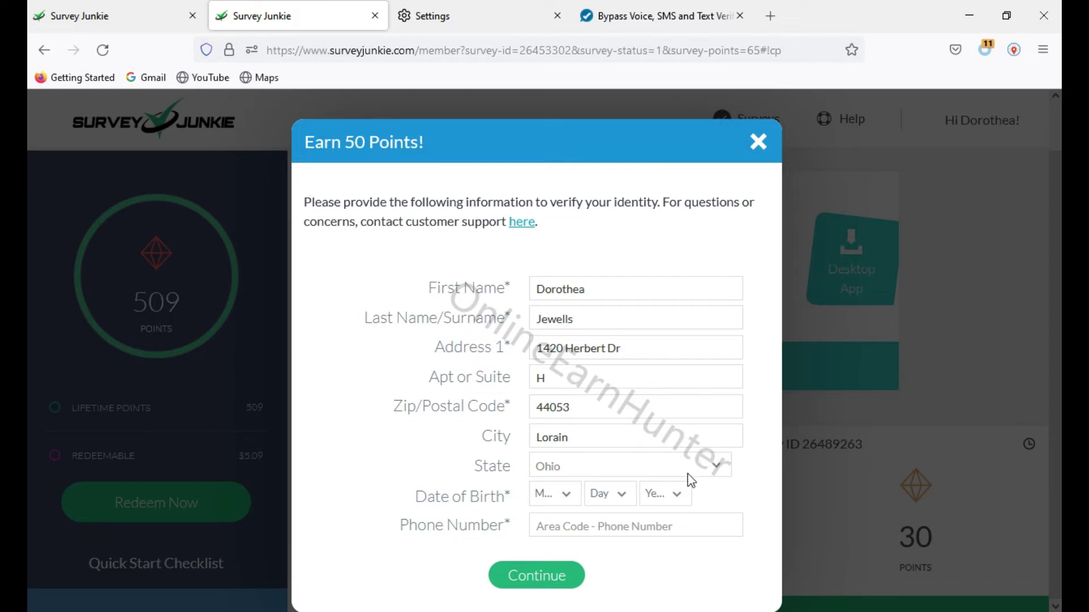
key(alt+Tab)
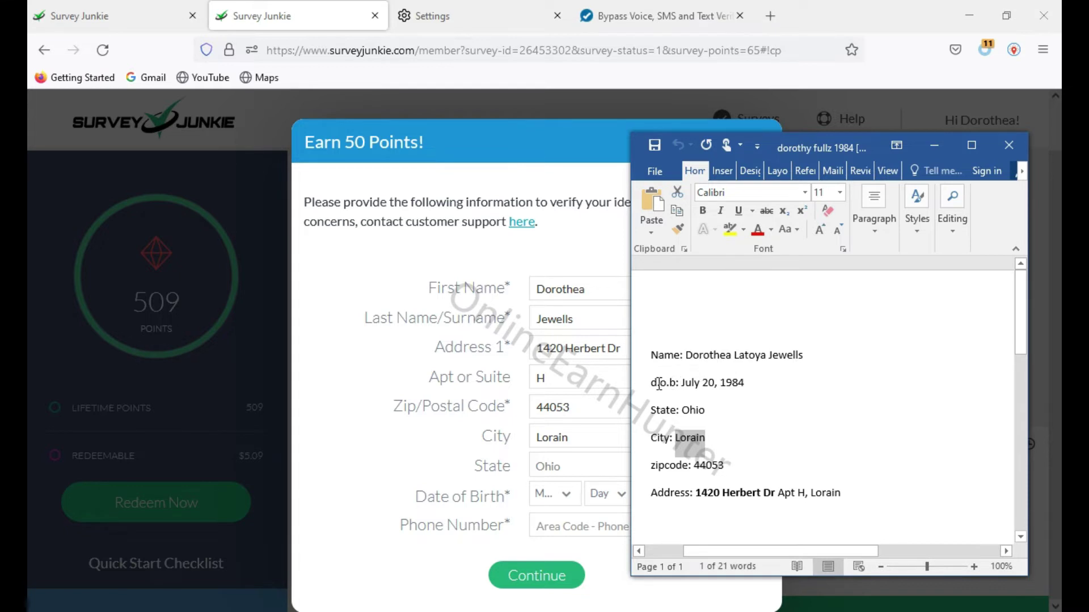
- Set the birth month to 7 and the birth day to 20
drag(649, 383, 743, 388)
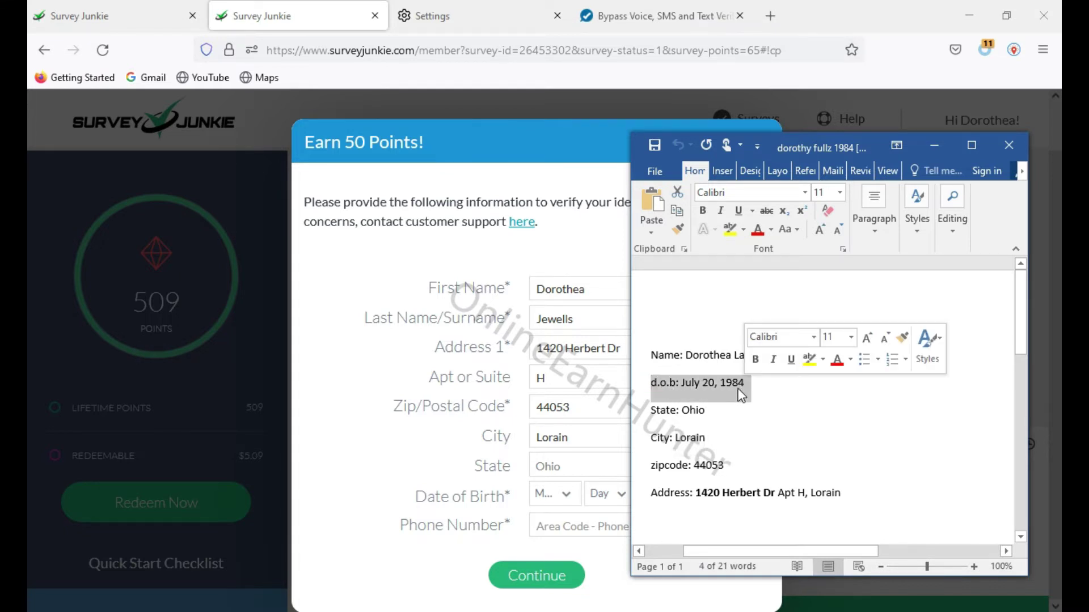
click(570, 498)
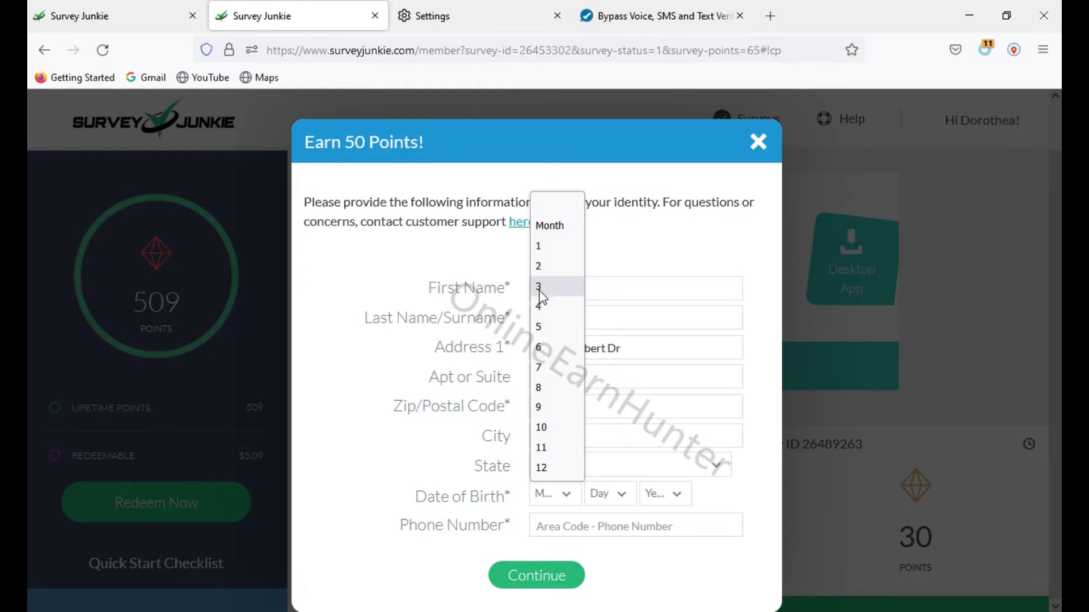
click(542, 366)
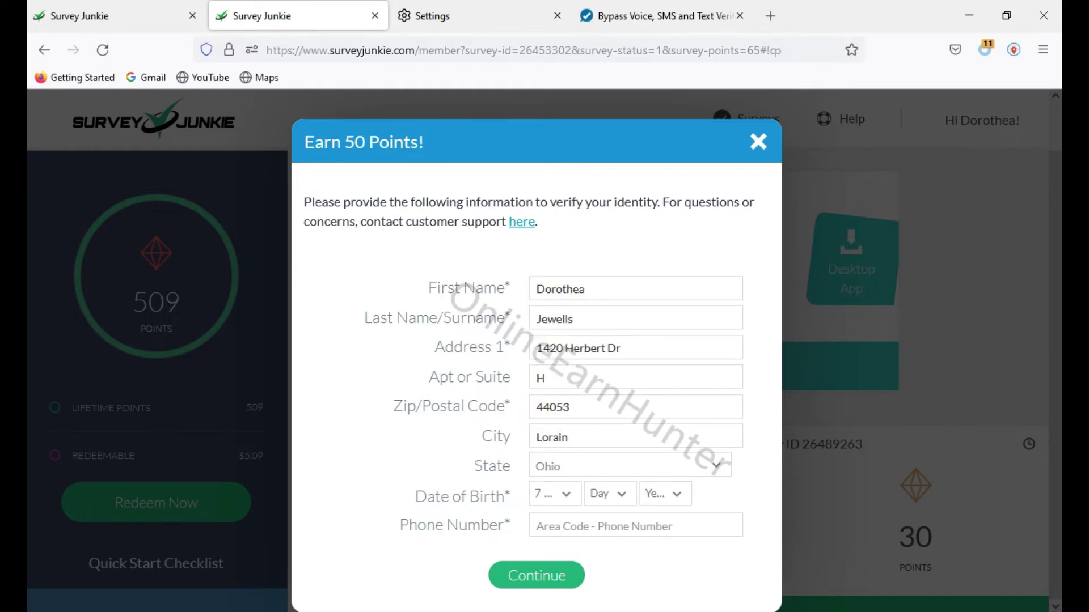
key(alt+Tab)
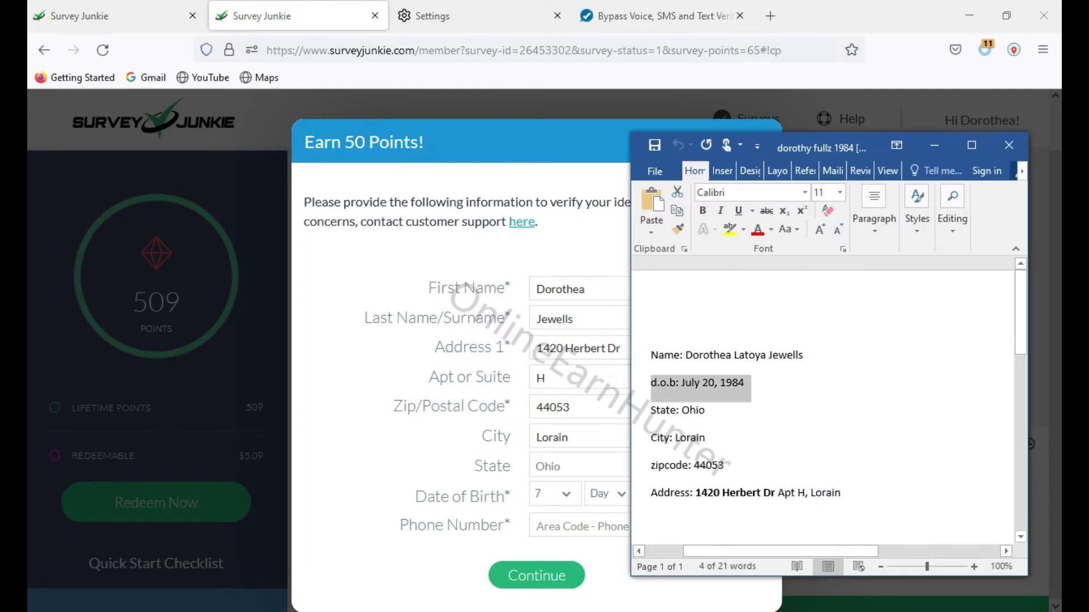
click(591, 249)
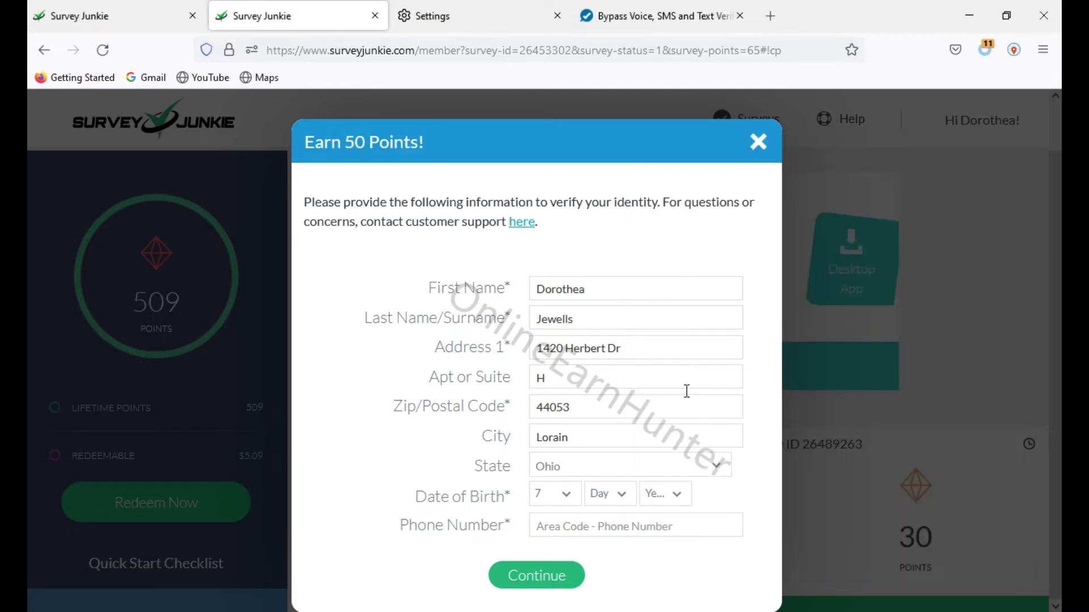
click(611, 499)
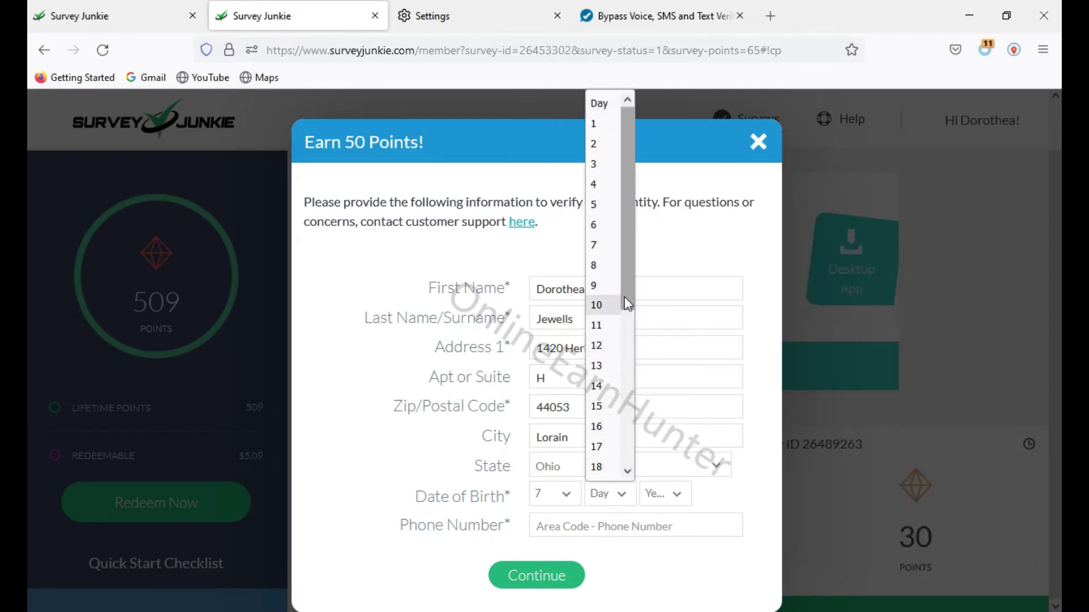
drag(627, 295, 640, 368)
click(604, 385)
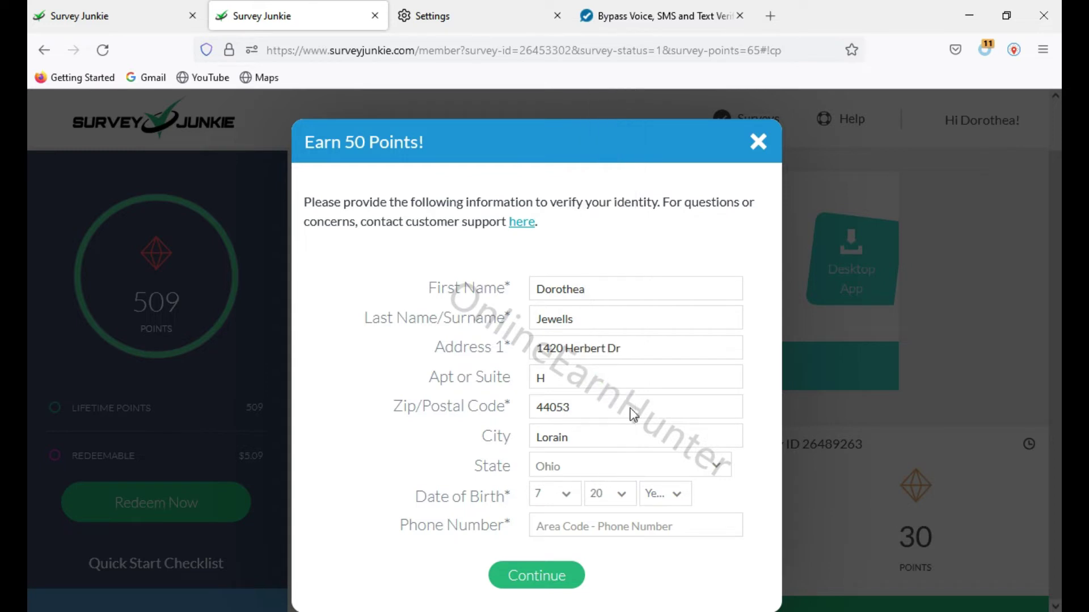
- Select 1984 as the birth year
click(658, 494)
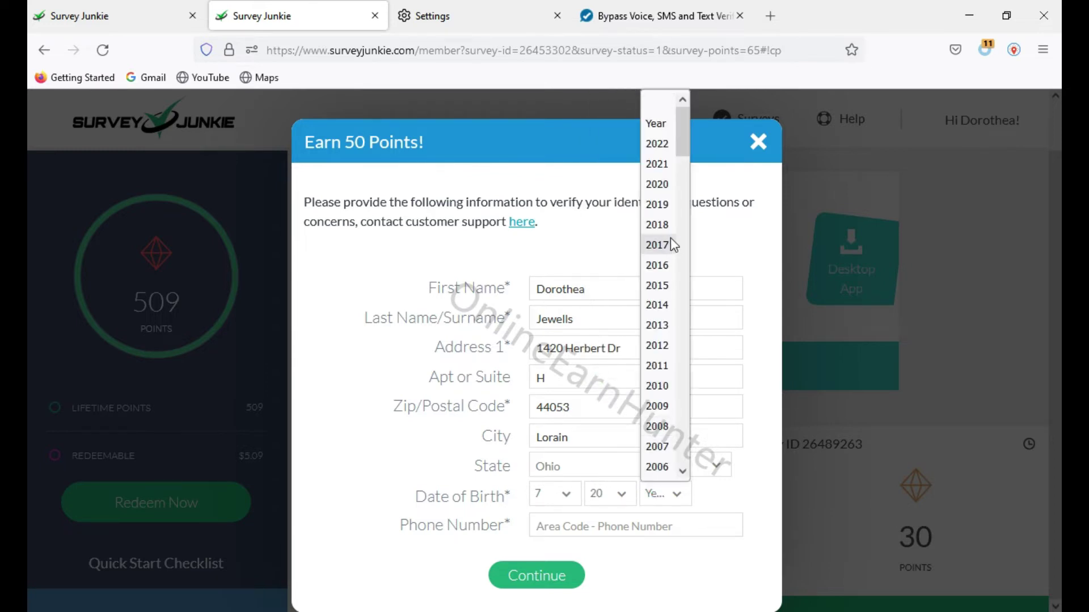
drag(680, 133, 698, 234)
click(674, 215)
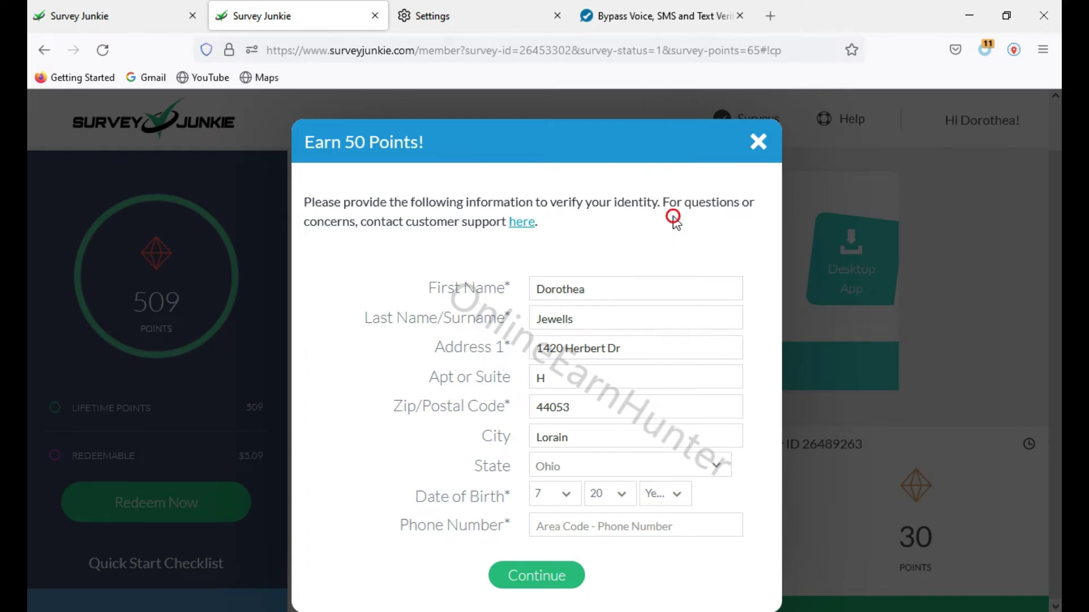
click(658, 491)
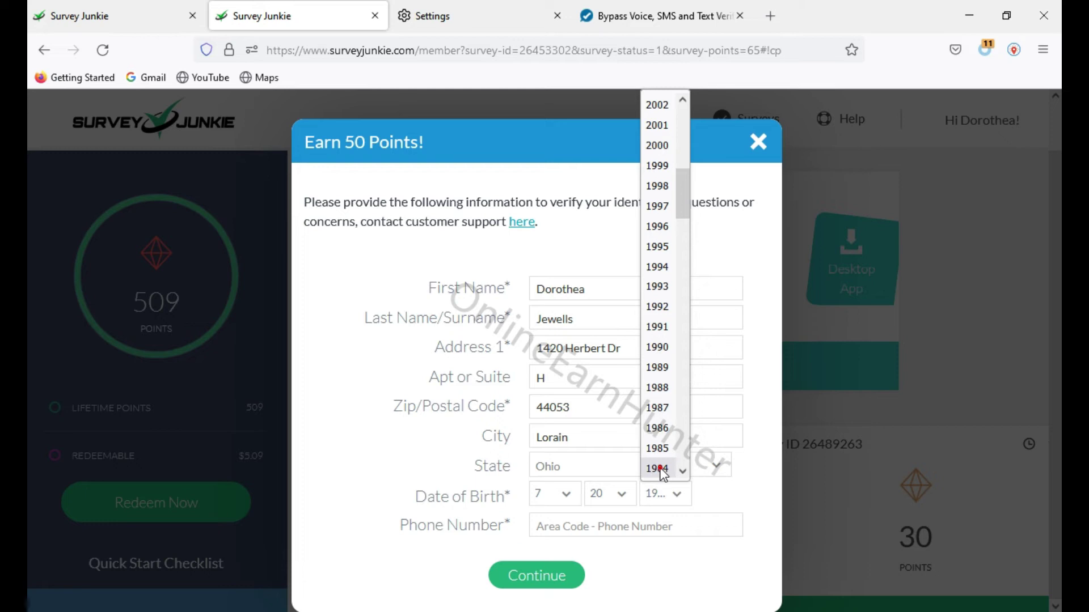
click(661, 470)
click(659, 493)
scroll(678, 261, down, 2)
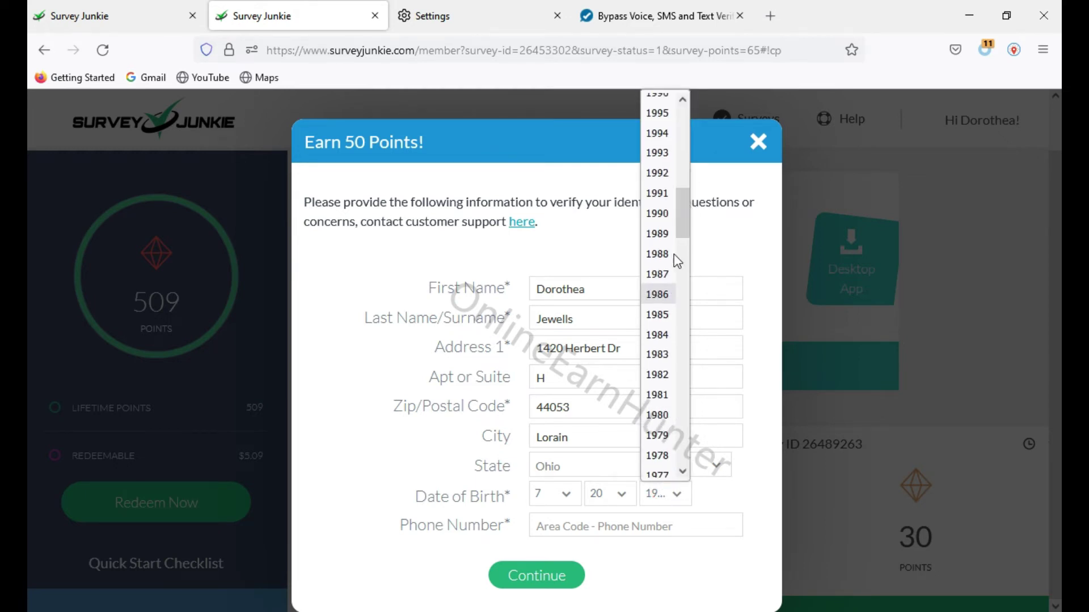
click(660, 337)
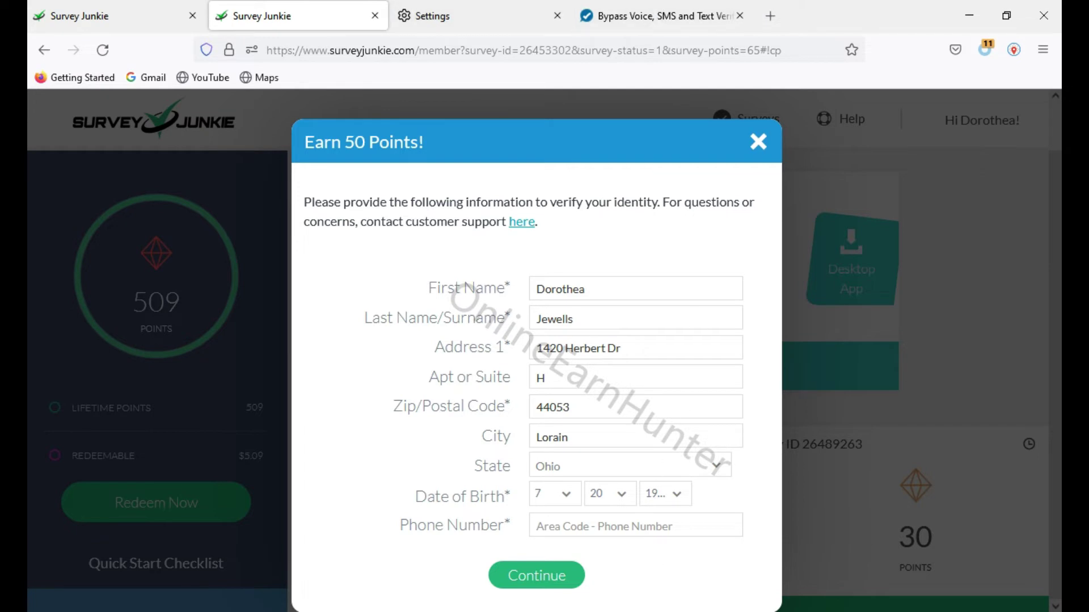
- Type 'Mobile number area is 440' on a new line below the address in Word
click(673, 609)
click(707, 520)
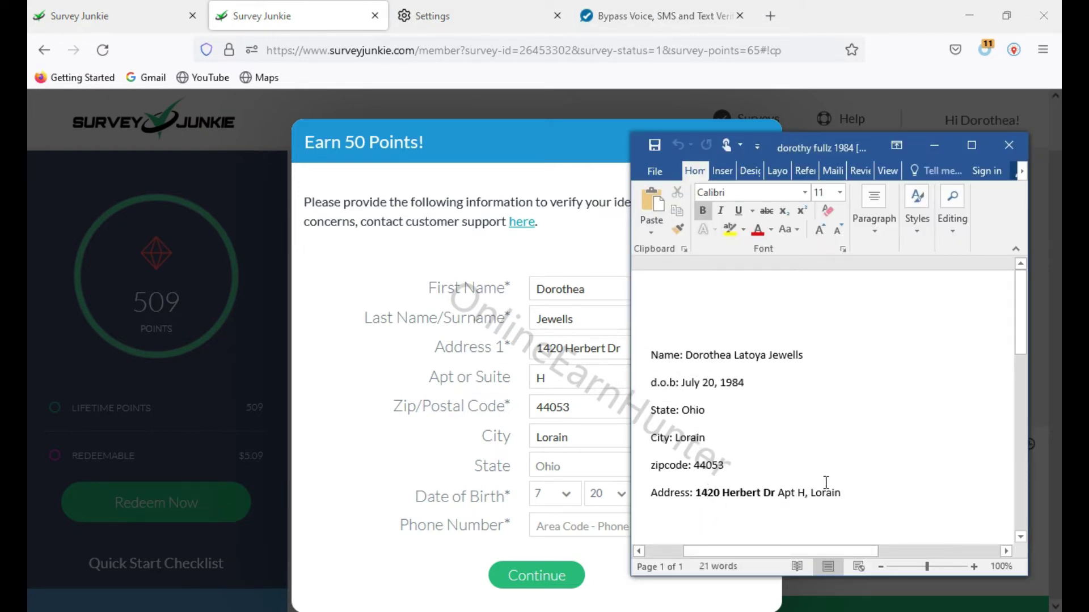
click(843, 494)
key(Return)
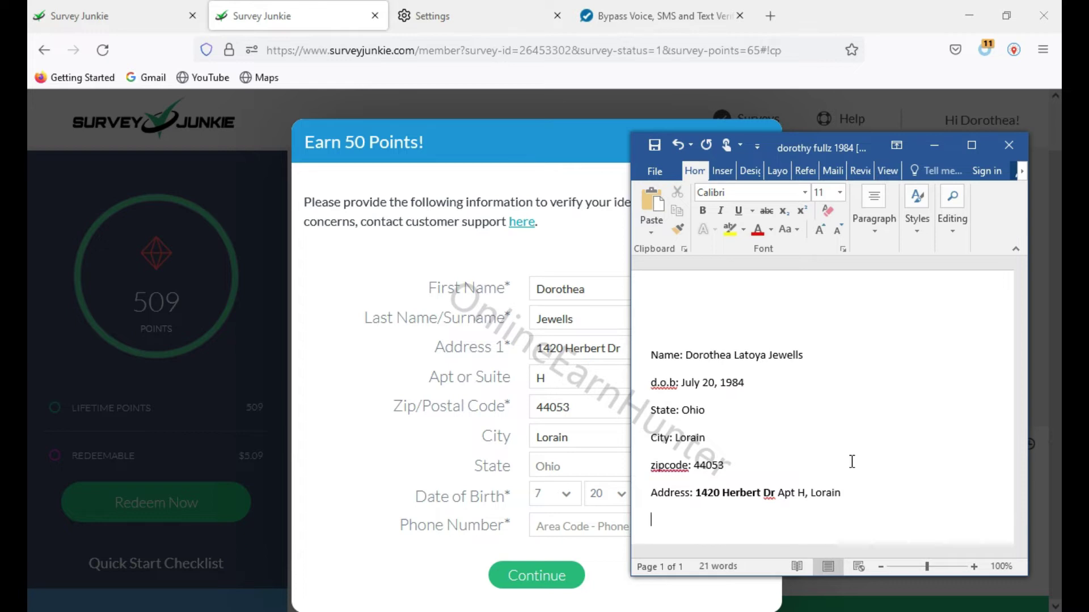
text(Mobile numb)
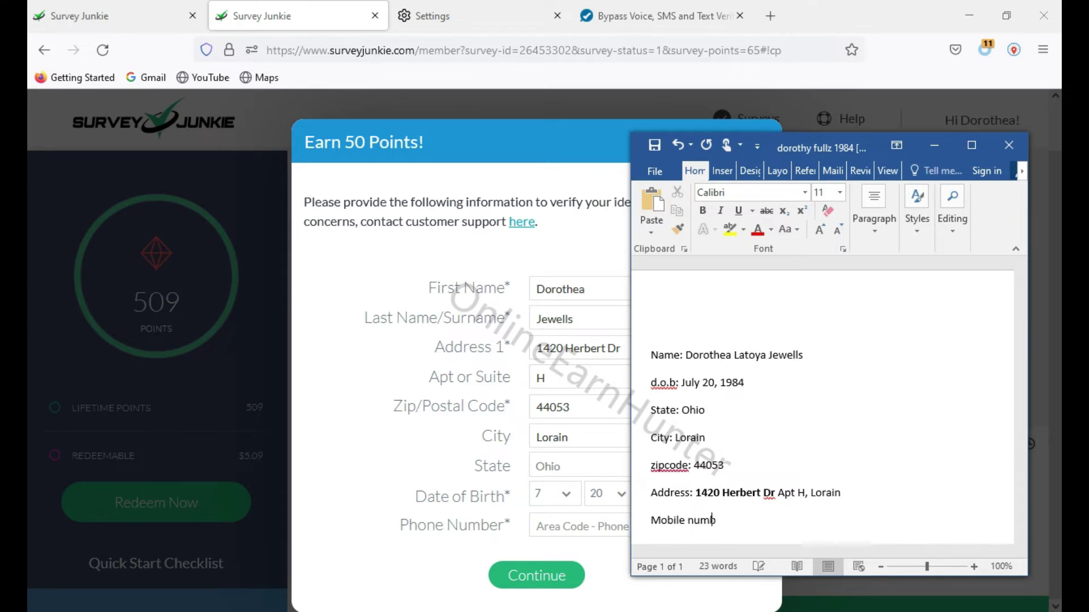
text(er area is 440)
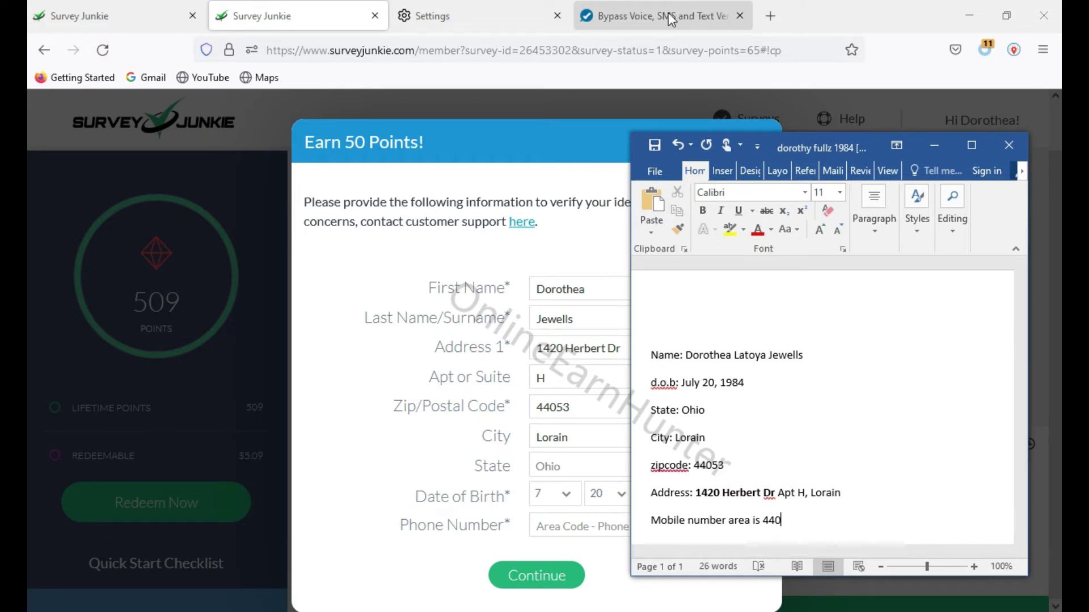
- Go to TextVerified's Text & Sms verifications page
click(671, 21)
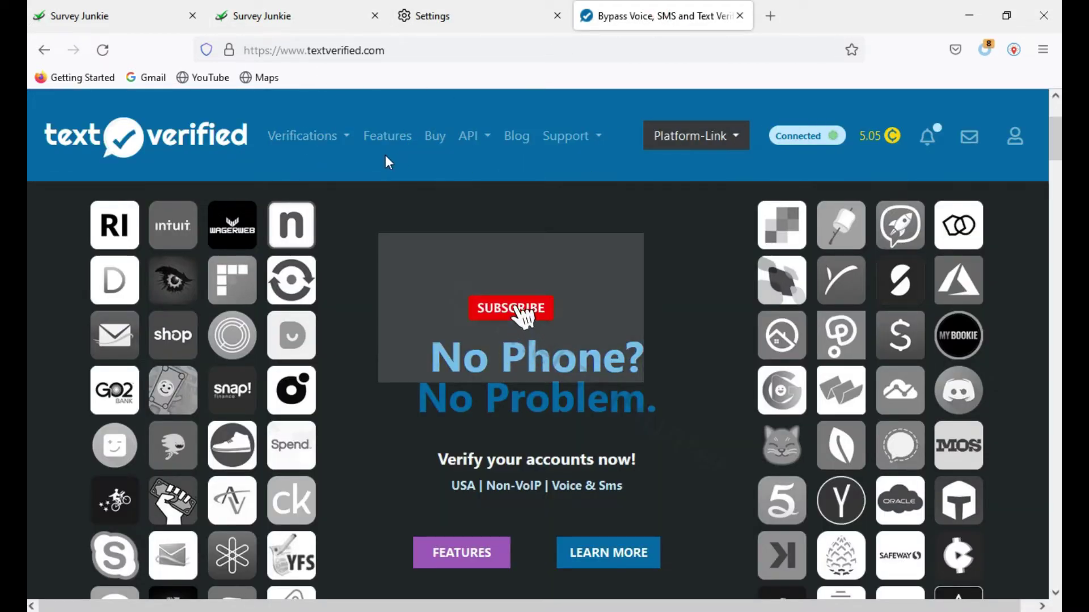
click(326, 143)
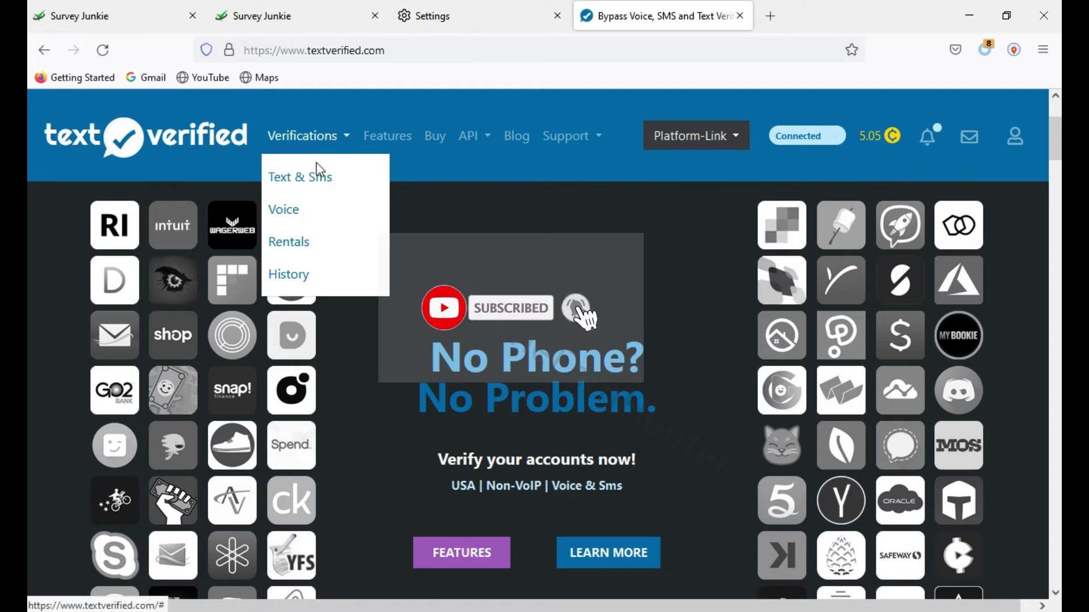
click(311, 178)
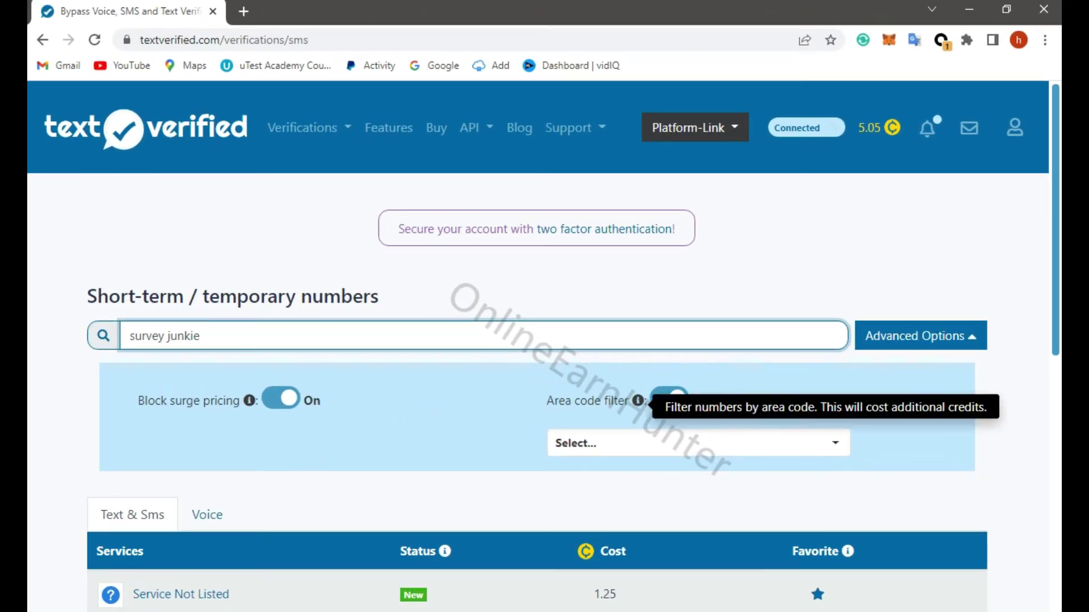
- Select area code 440 in TextVerified's Advanced Options area code filter
key(alt+Tab)
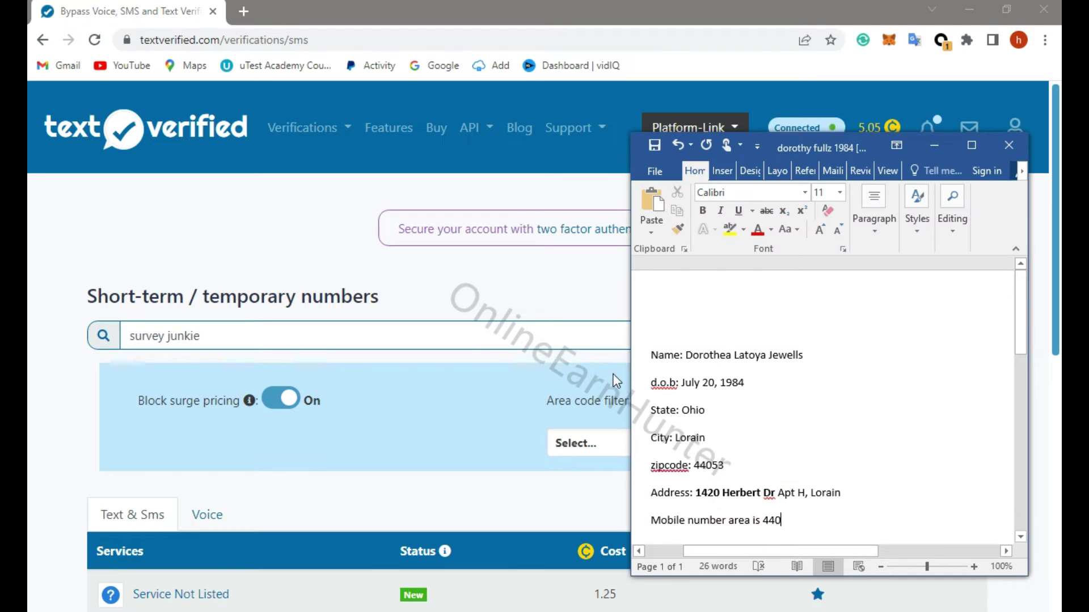
click(536, 308)
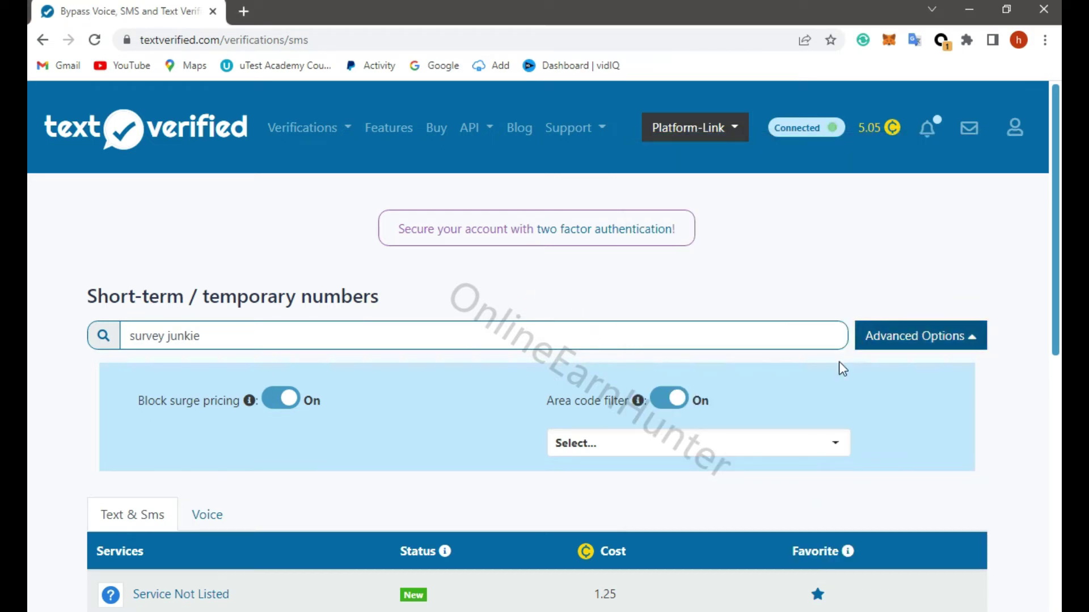
click(815, 446)
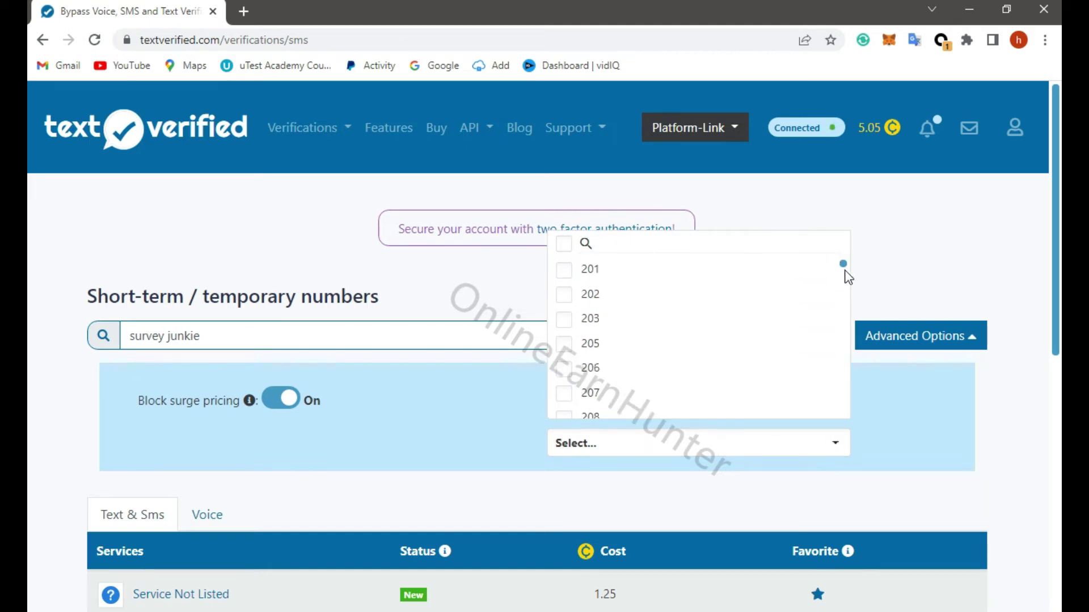
scroll(698, 335, down, 7)
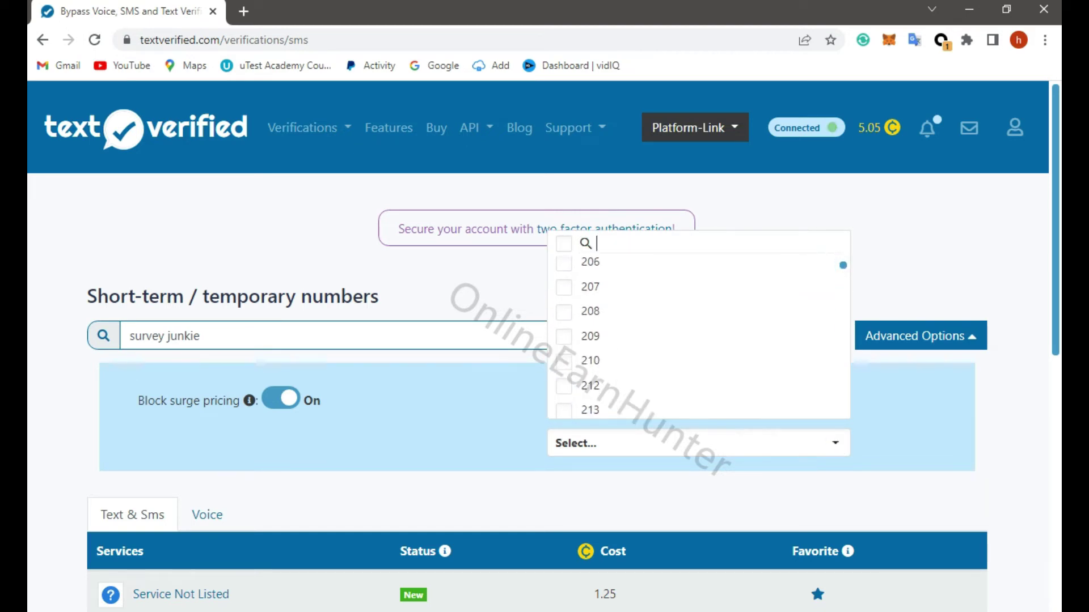
scroll(697, 335, down, 10)
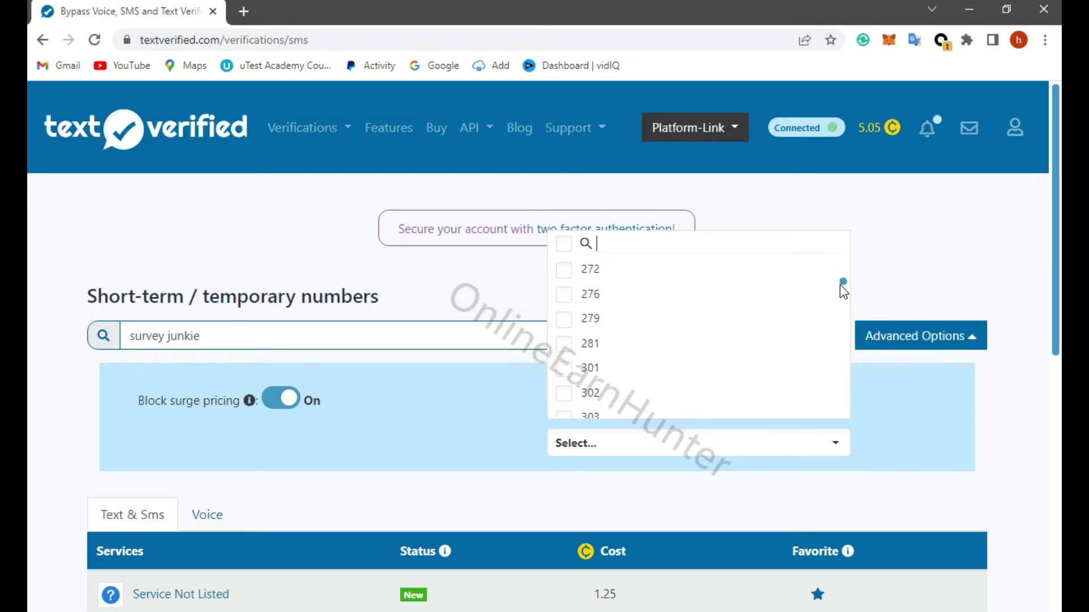
drag(841, 284, 842, 312)
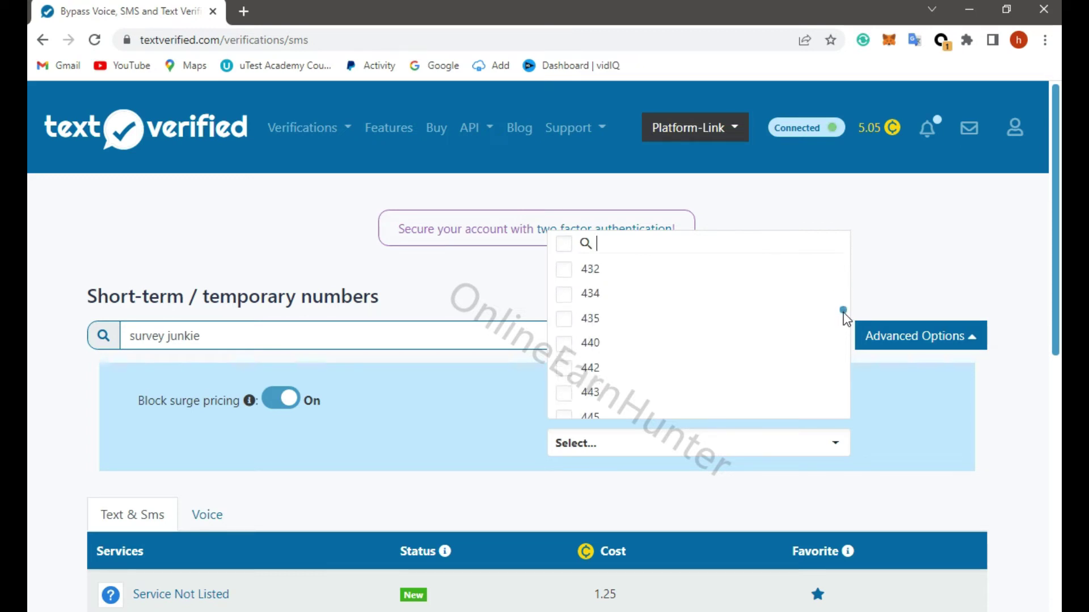
click(565, 344)
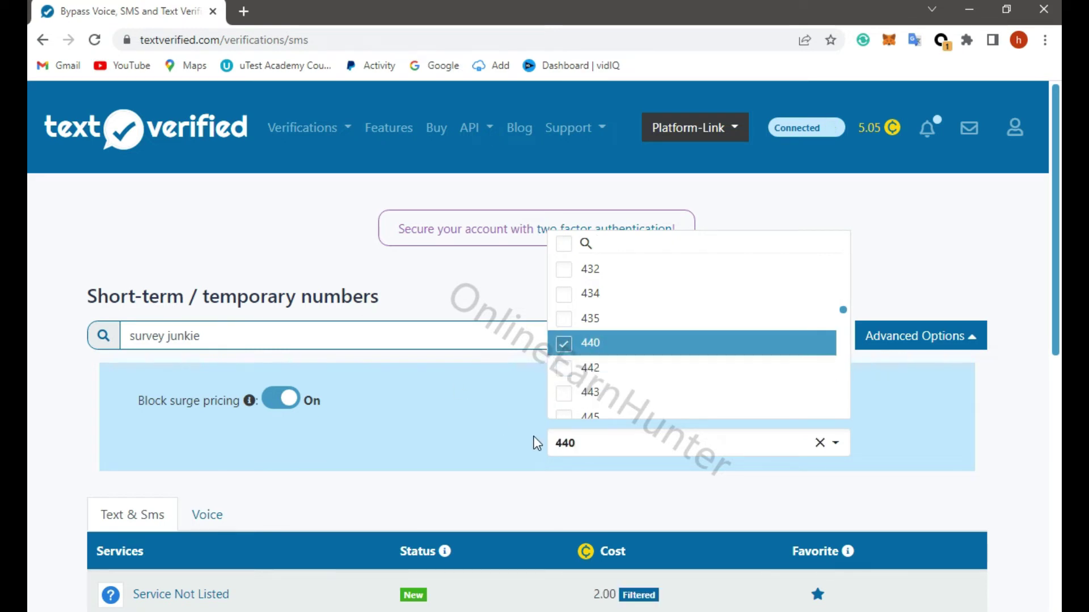
click(491, 430)
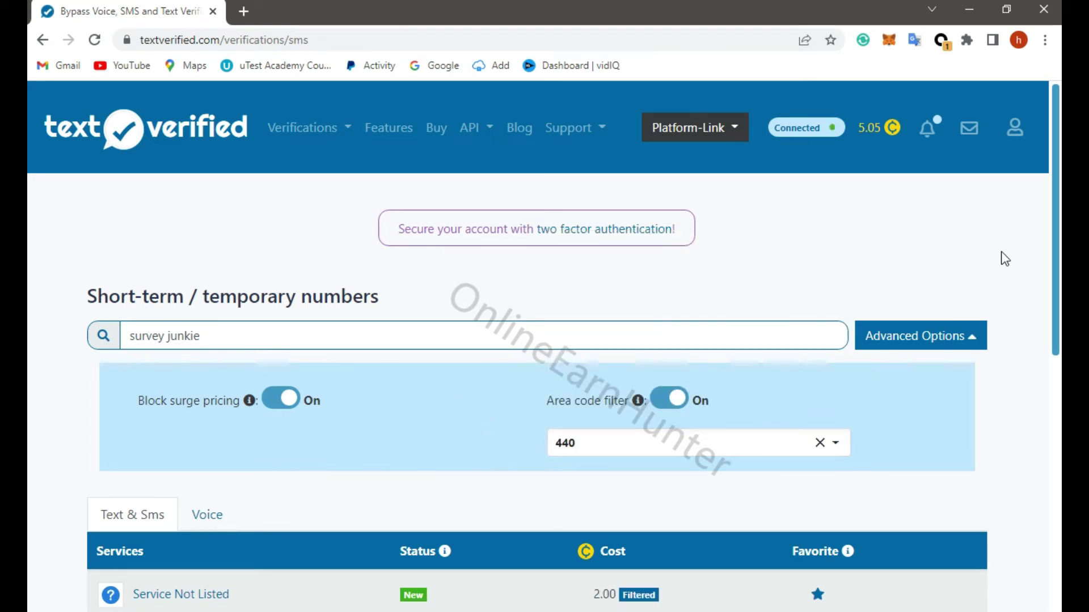
- Rent a 440 Survey Junkie number for 1.20, copy it, and return to Survey Junkie
scroll(1050, 280, down, 3)
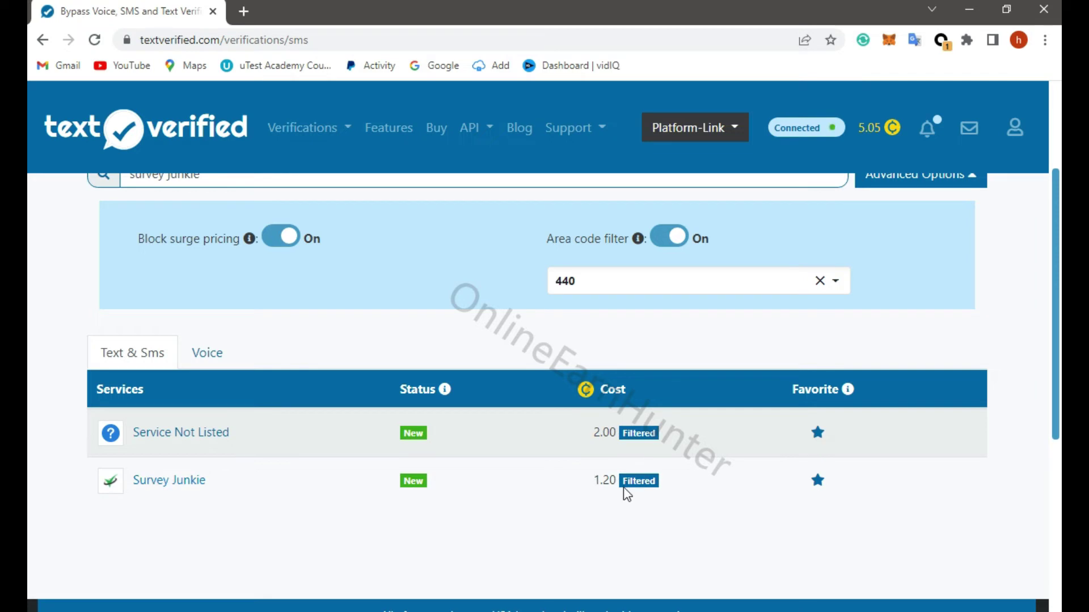
click(164, 480)
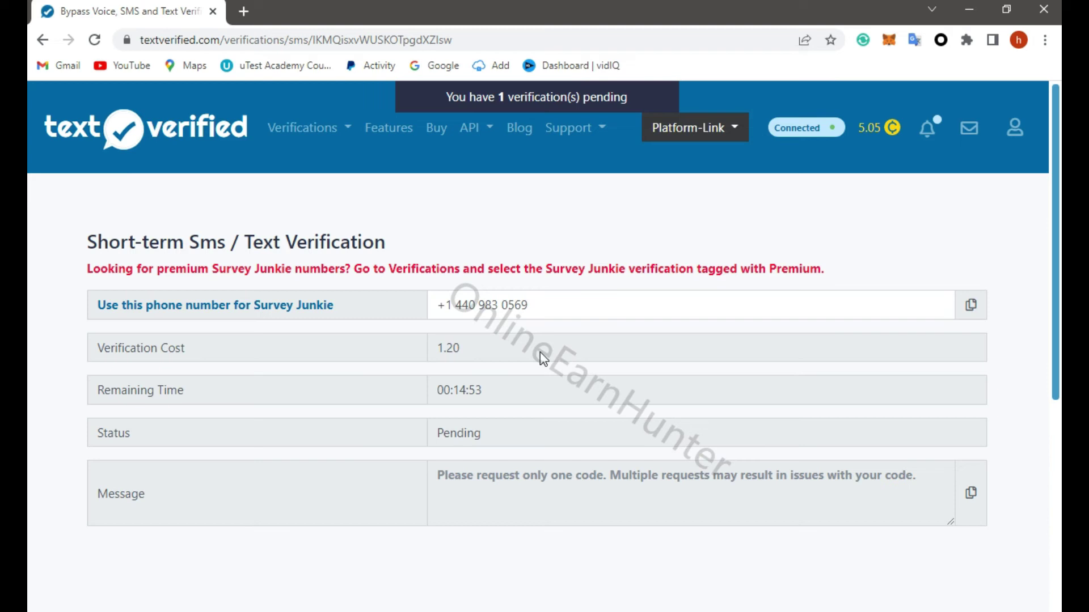
drag(539, 305, 438, 301)
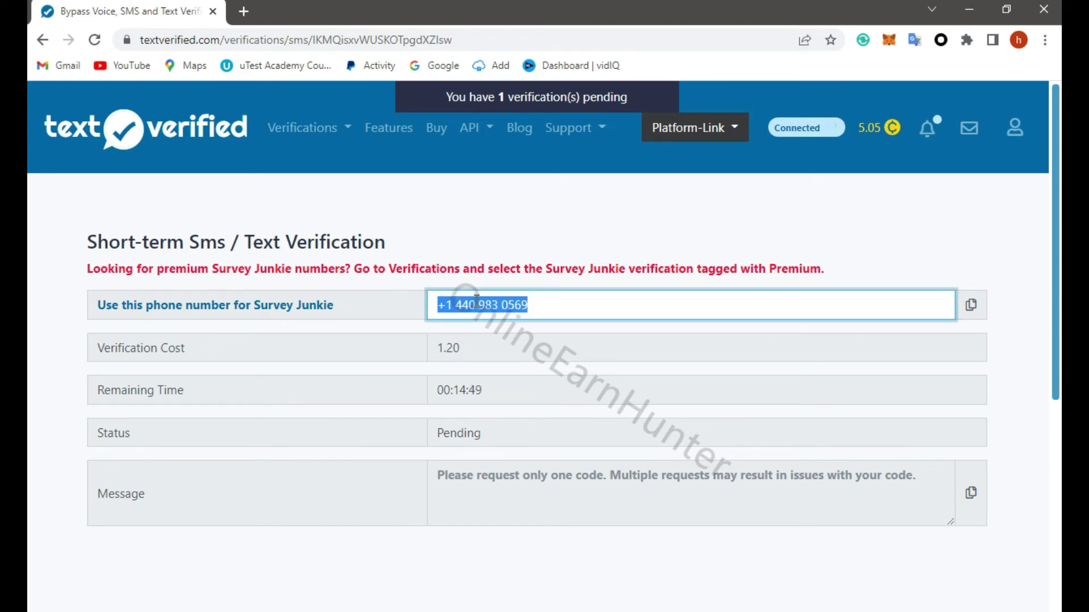
click(972, 305)
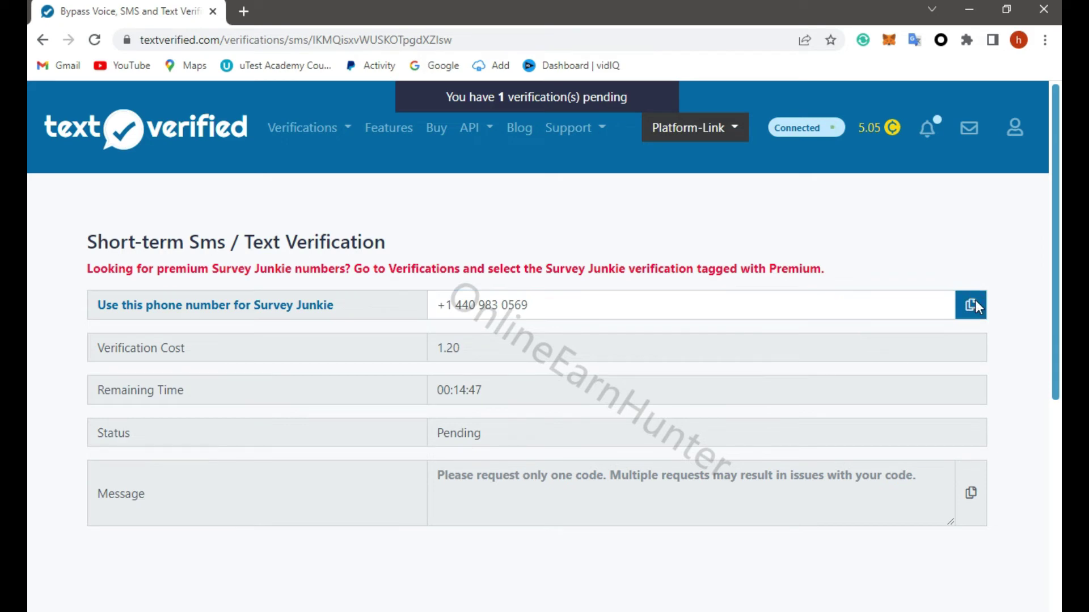
click(537, 607)
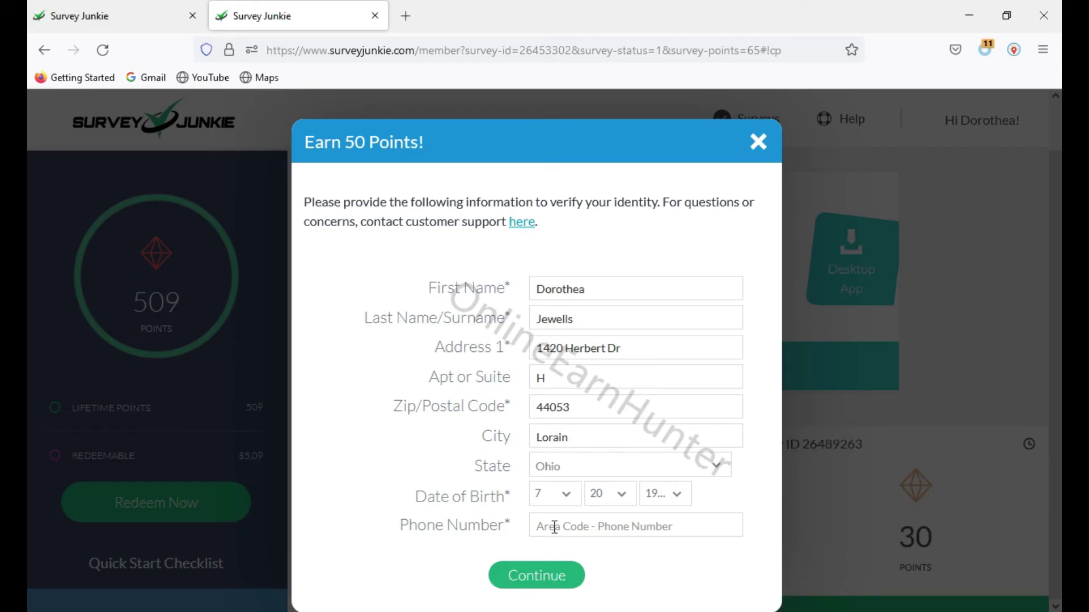
- Paste the rented 440 number into Phone Number and continue
right_click(558, 533)
click(621, 386)
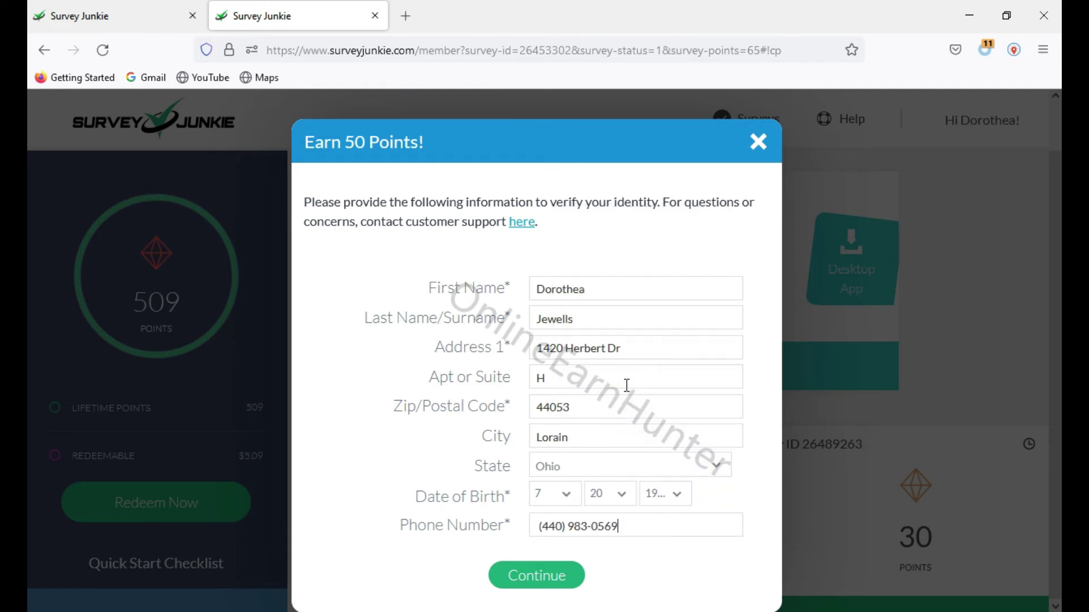
click(556, 576)
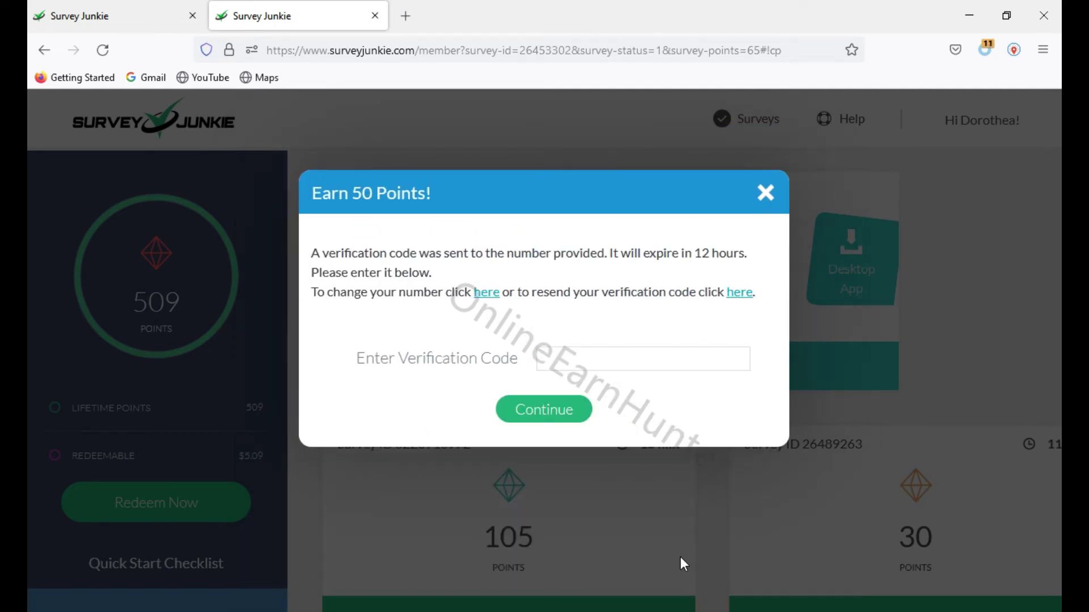
- Copy the verification code received in TextVerified's Message column
click(598, 359)
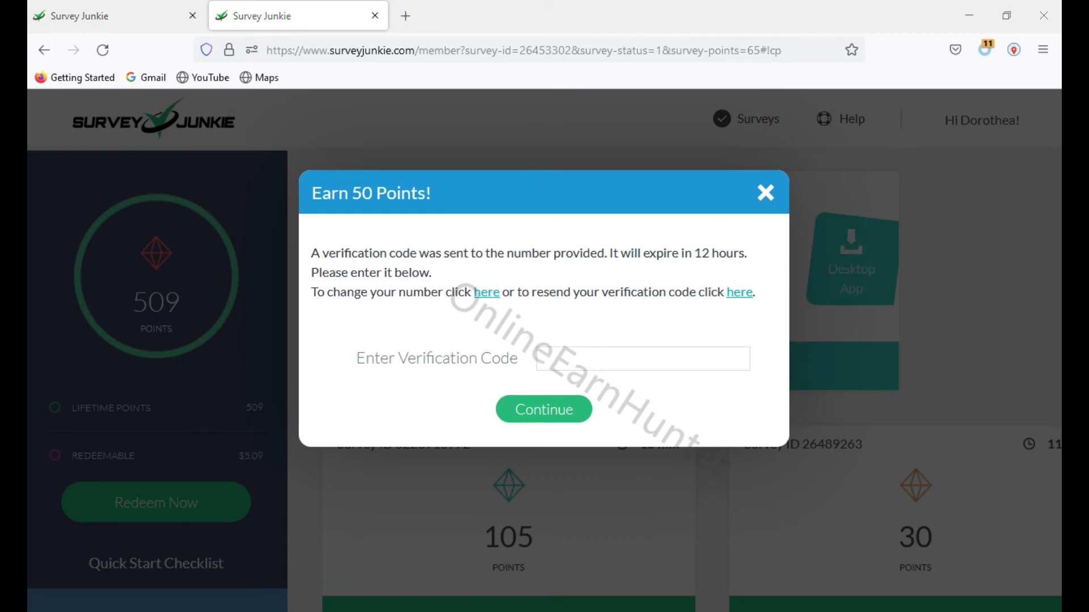
key(alt+Tab)
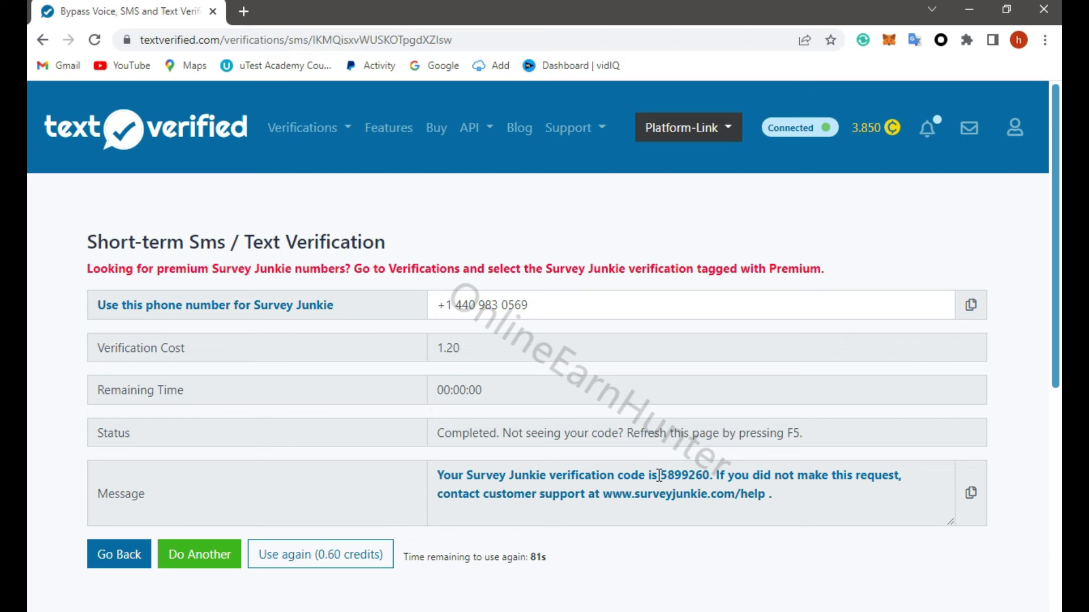
drag(662, 477, 709, 478)
right_click(693, 474)
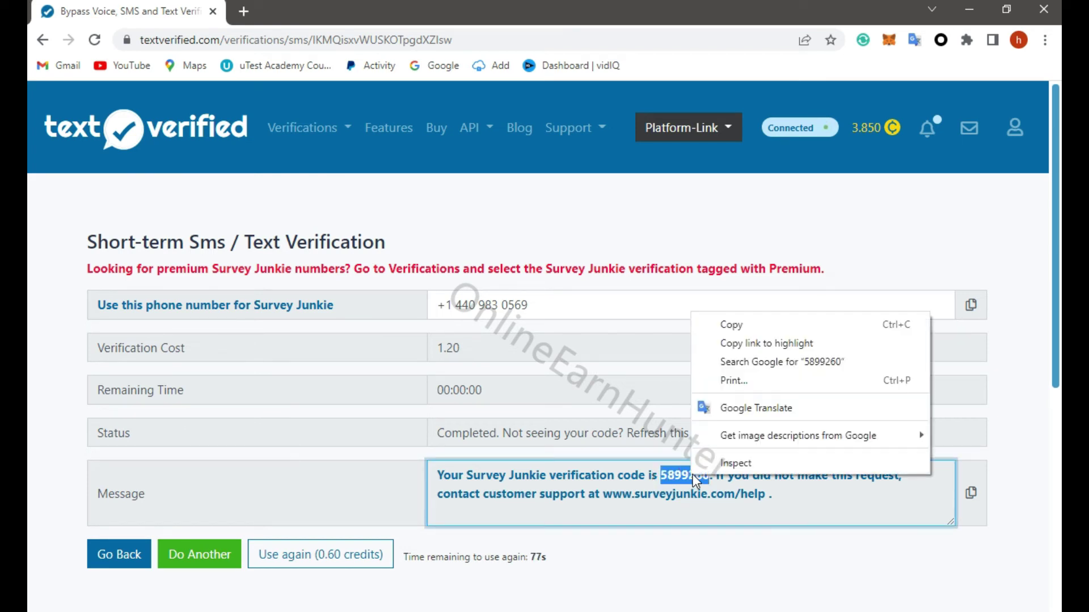
click(739, 325)
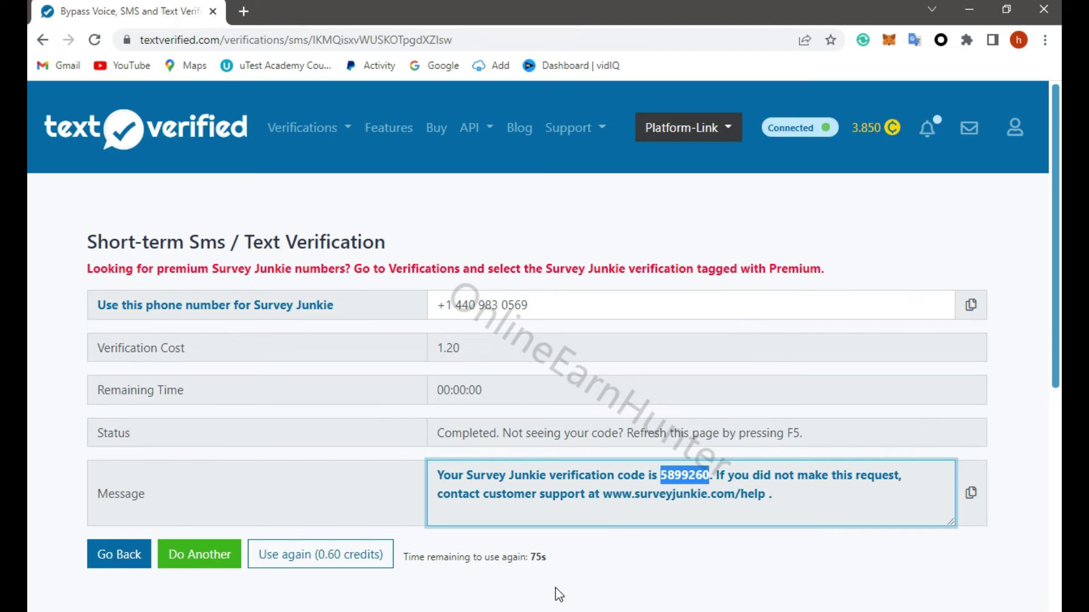
- Paste the verification code into Survey Junkie's code field and continue
key(alt+Tab)
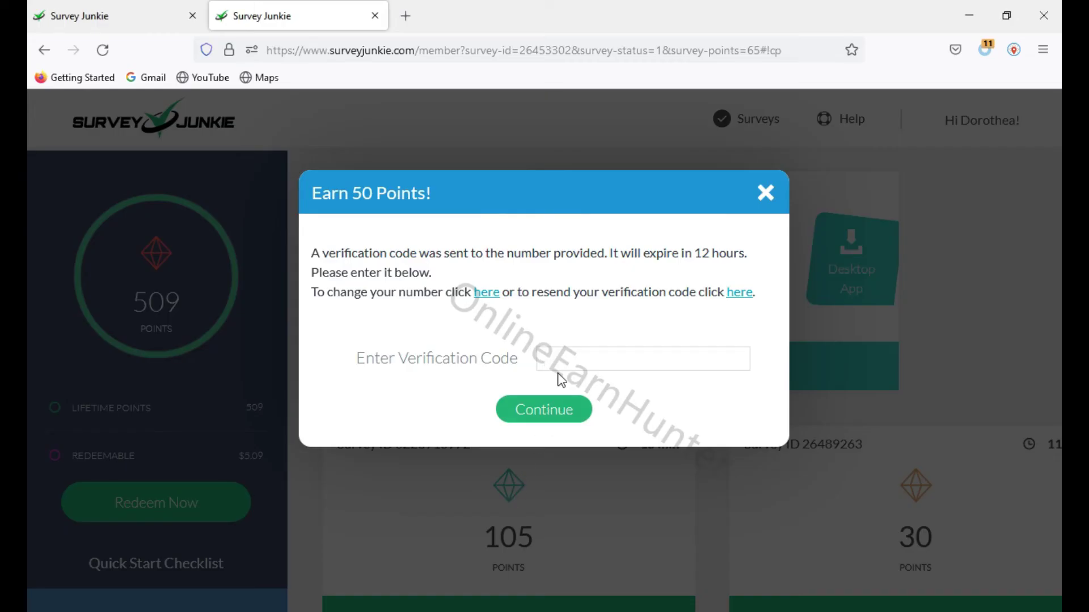
right_click(566, 361)
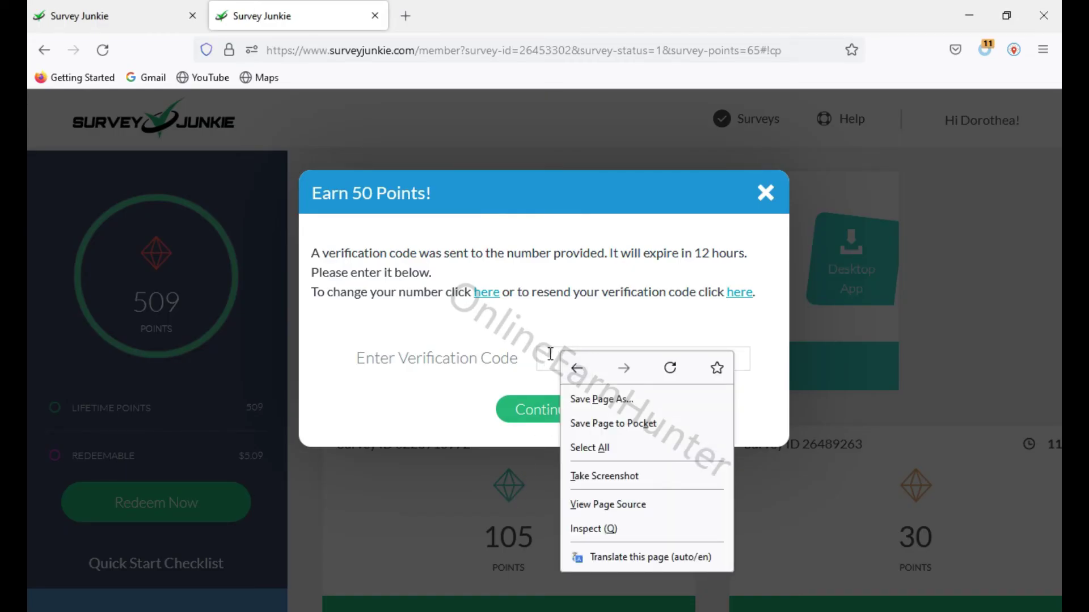
click(546, 353)
right_click(553, 361)
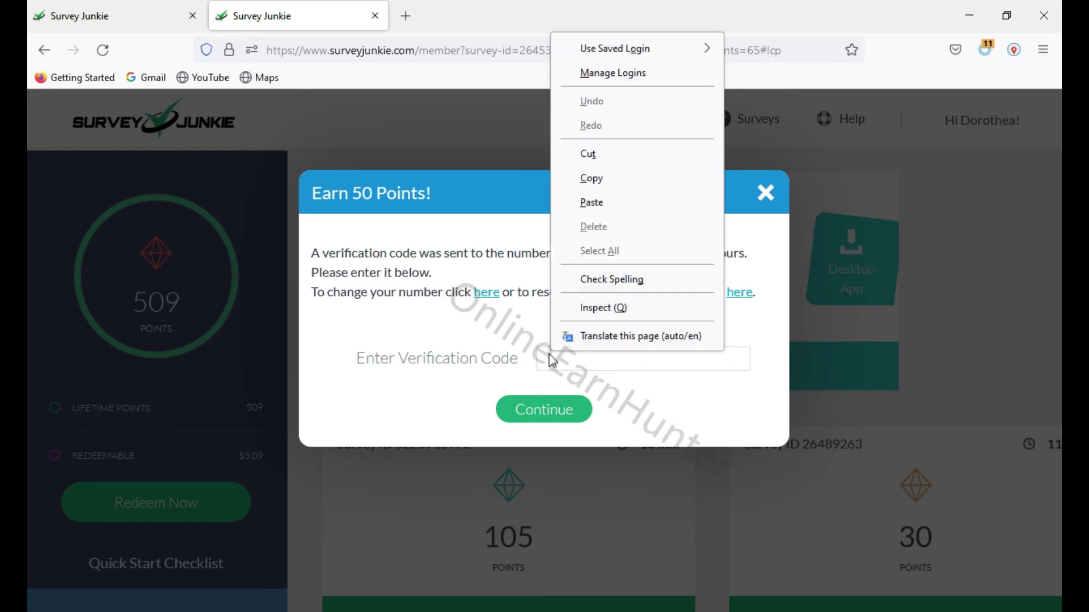
click(593, 203)
click(560, 410)
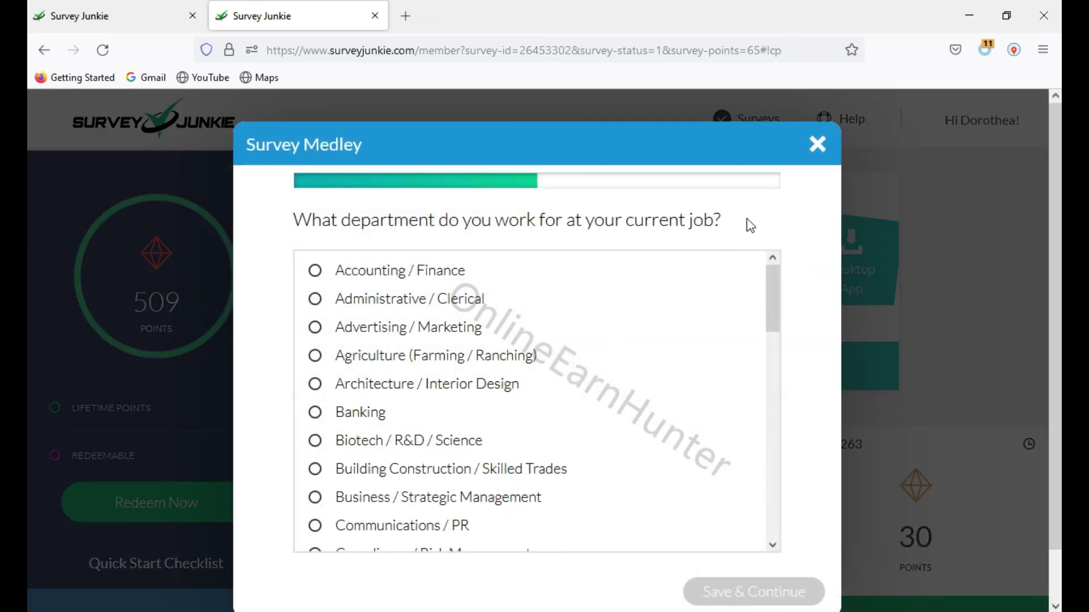
- Close the Survey Medley questionnaire and go to the My Points page via Redeem Now
mouse_move(769, 287)
mouse_down()
mouse_move(768, 485)
mouse_move(774, 307)
mouse_up()
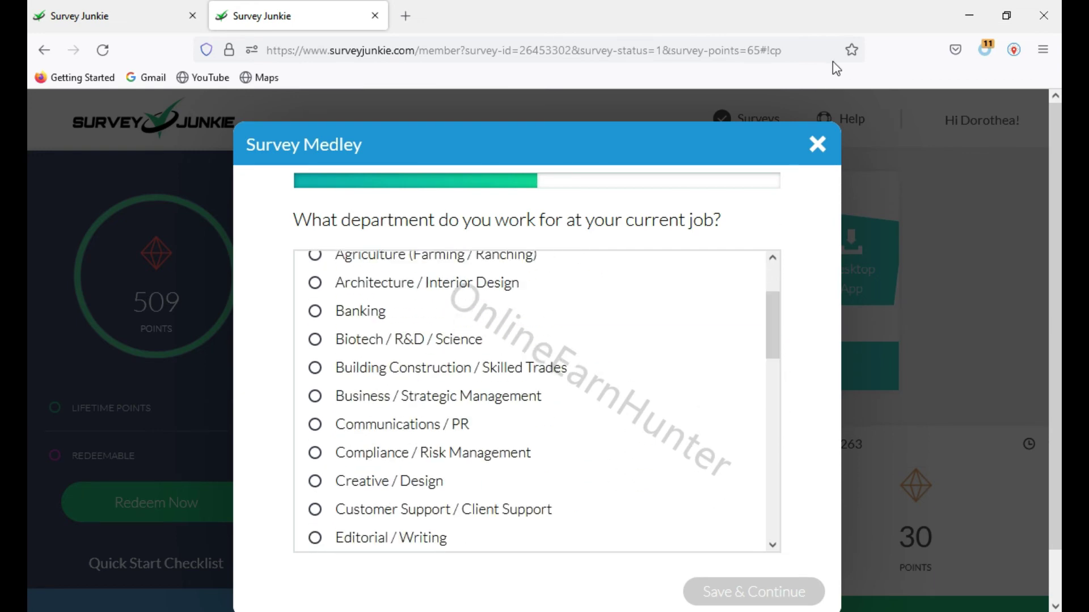
click(817, 144)
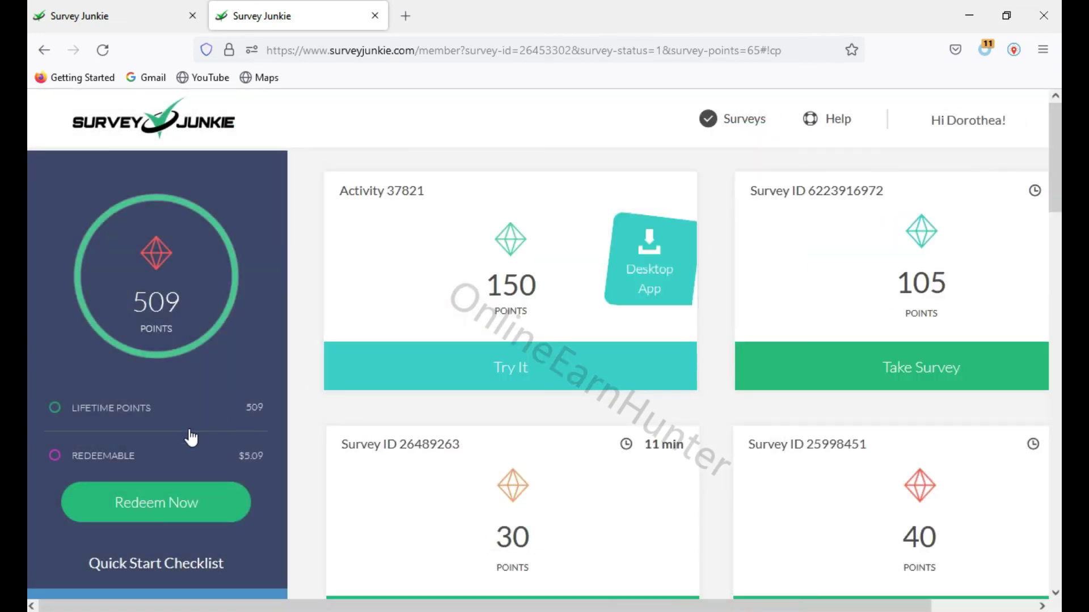
click(169, 503)
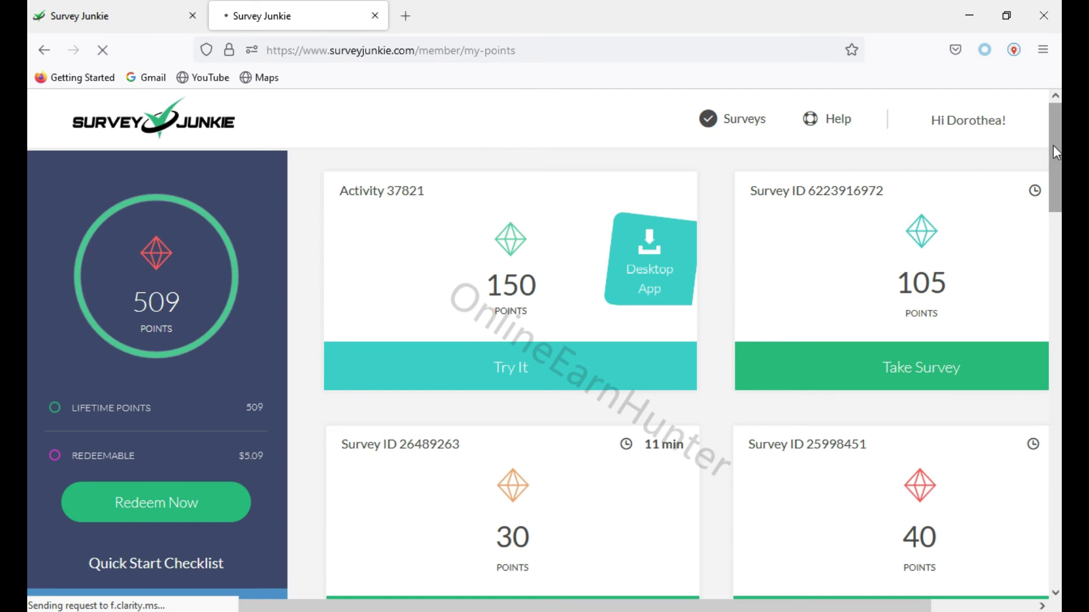
- Scroll through the Visa, e-Giftcard, PayPal and bank transfer redeem cards, then back up
drag(1053, 146, 1053, 316)
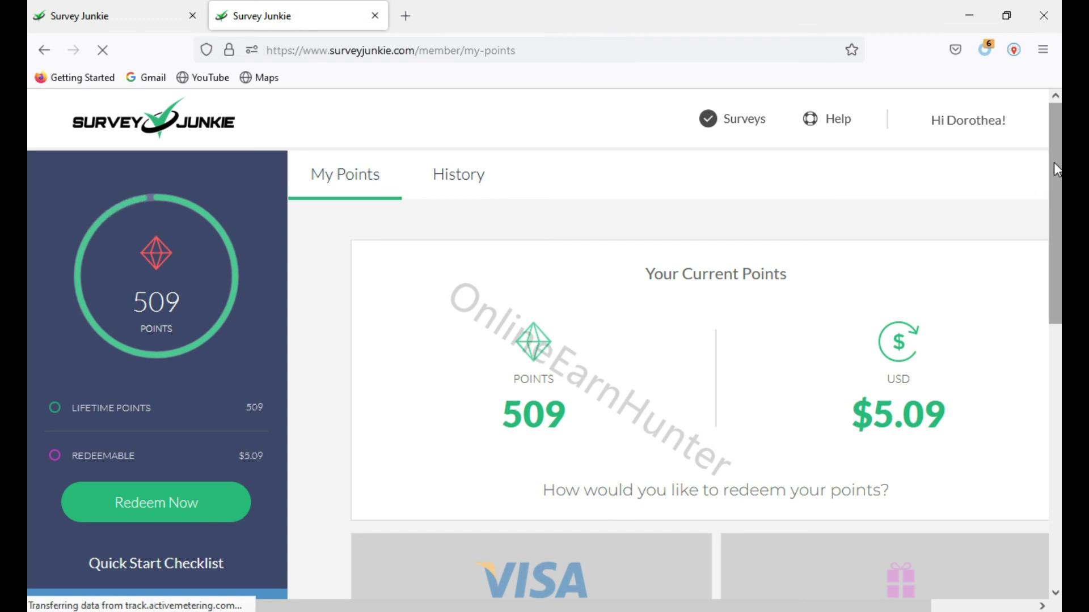
drag(1053, 164, 1008, 369)
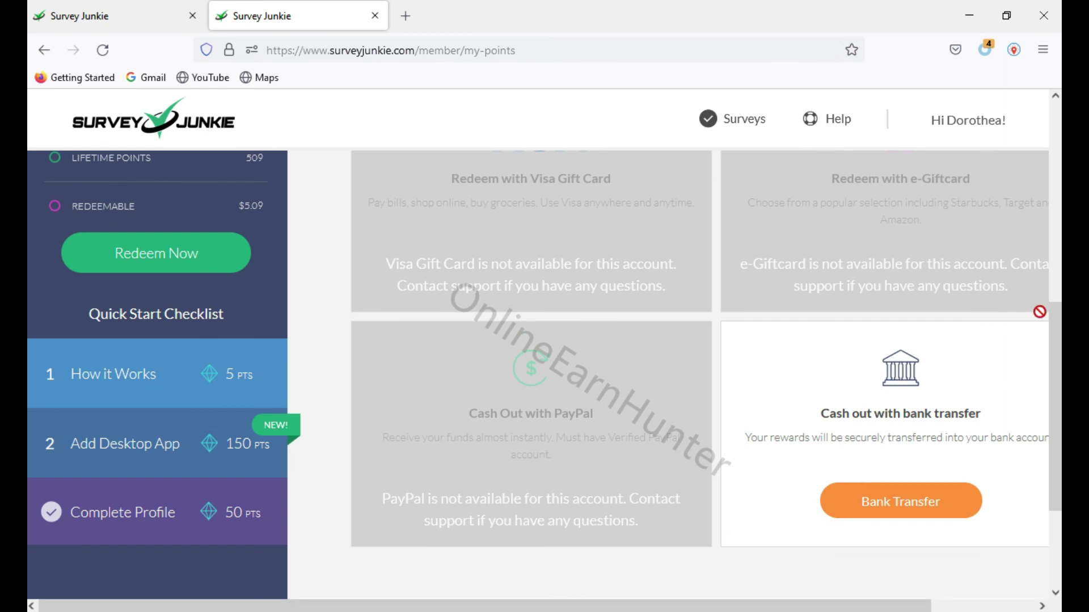
mouse_move(1052, 325)
mouse_down()
mouse_move(1051, 275)
mouse_move(1042, 325)
mouse_up()
mouse_move(1055, 336)
mouse_down()
mouse_move(1047, 148)
mouse_move(1055, 331)
mouse_up()
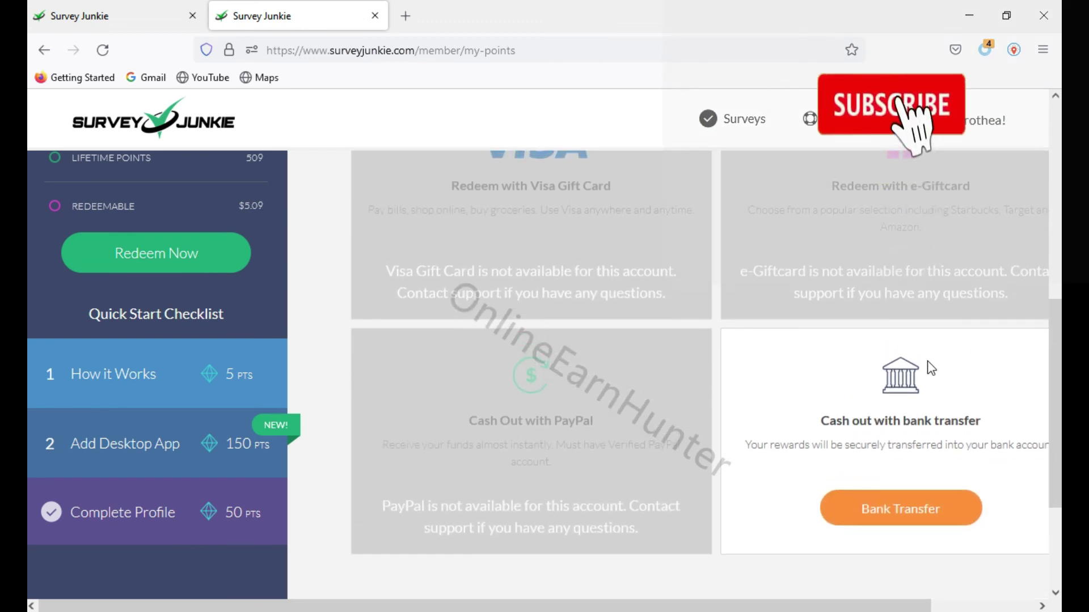